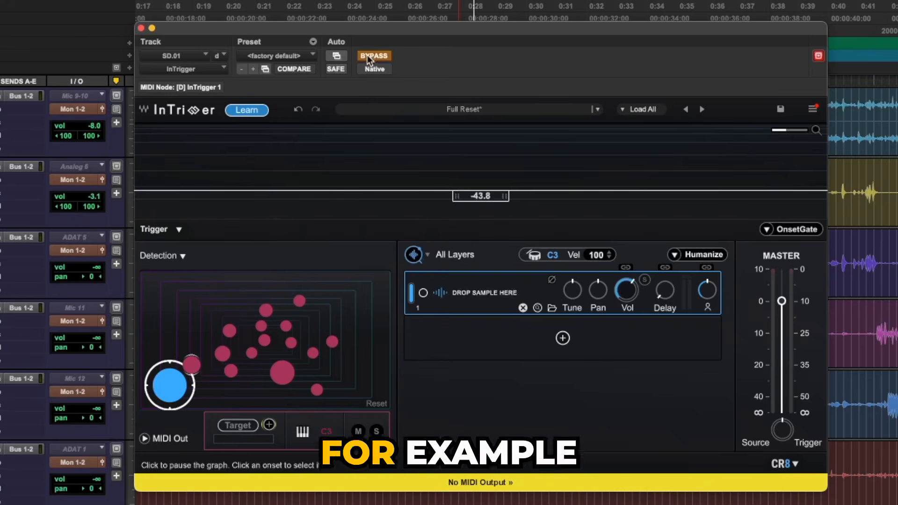
Close the InTrigger window and play the drum tracks from about 0:28
key("super+w")
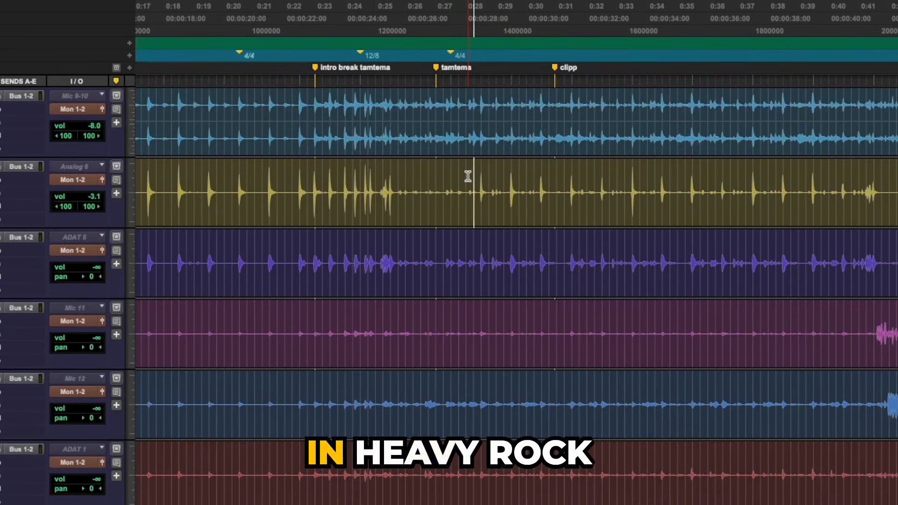
key("space")
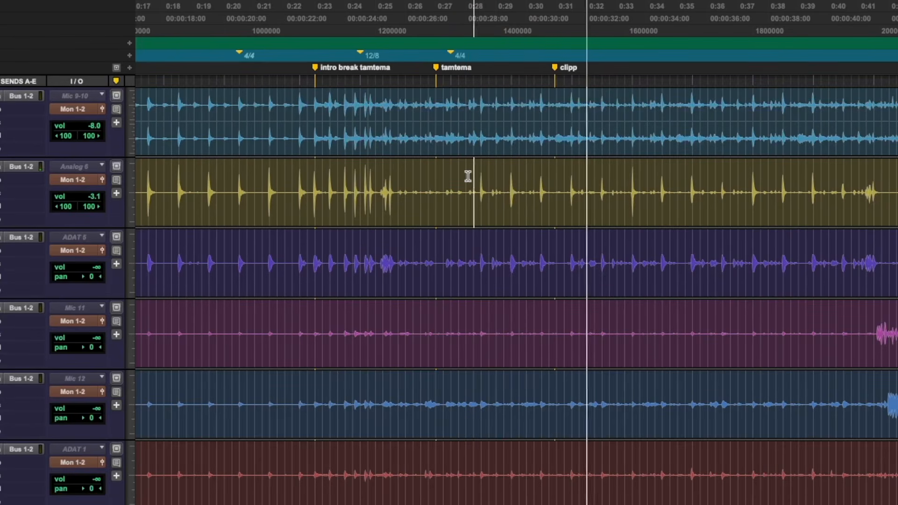
key("space")
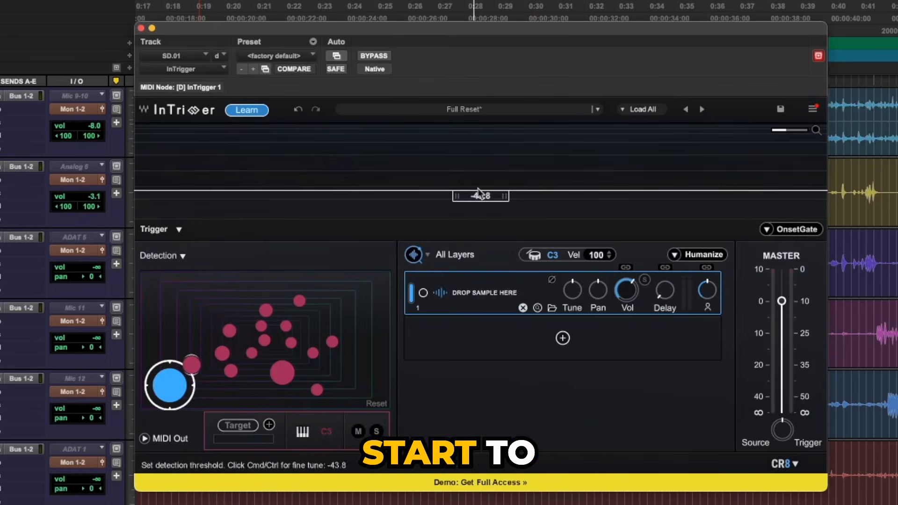
Learn the prominent snare hit in InTrigger and reduce the Target amount to 79 %
left_click(253, 112)
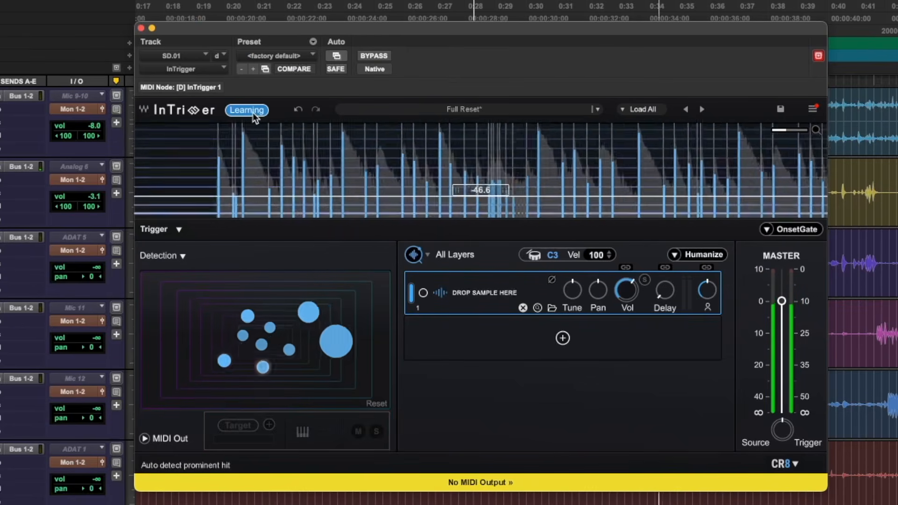
left_click(252, 112)
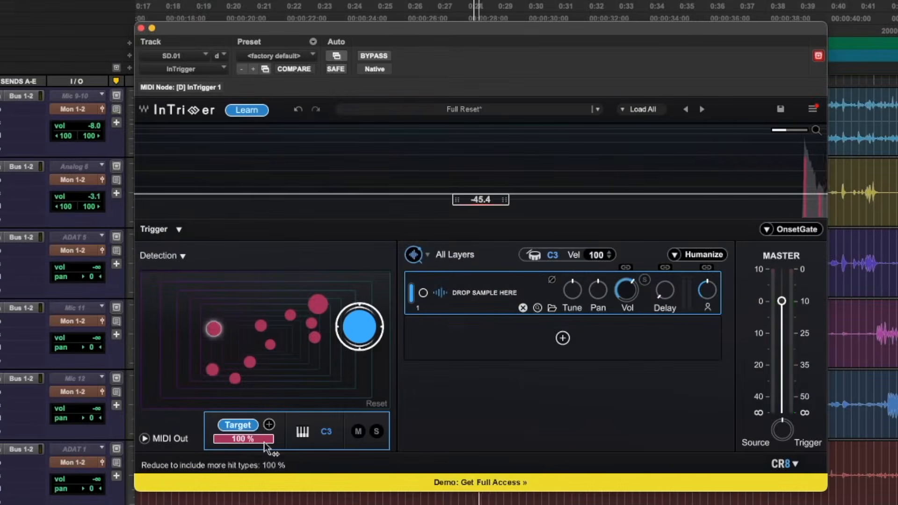
left_click_drag(269, 439, 256, 438)
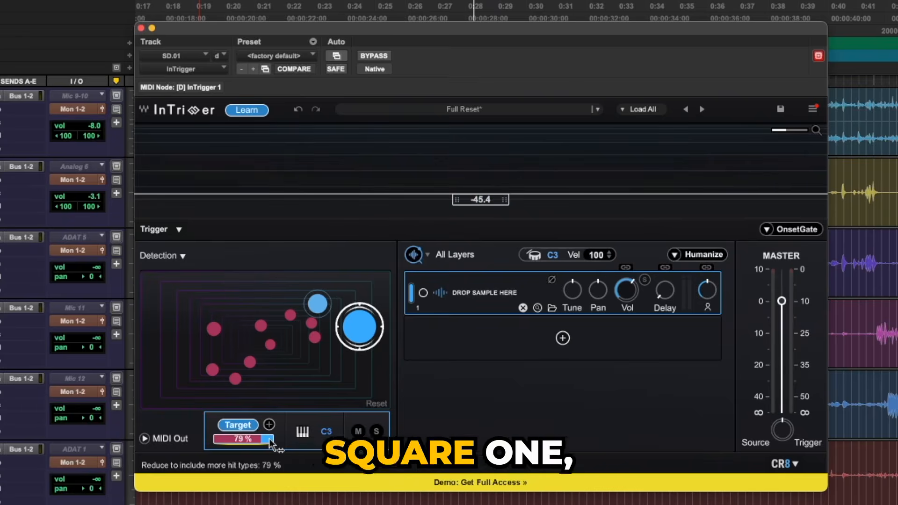
Examine the quiet hits in the SD.01 snare waveform around the tamtema marker and play them through InTrigger
key("super+w")
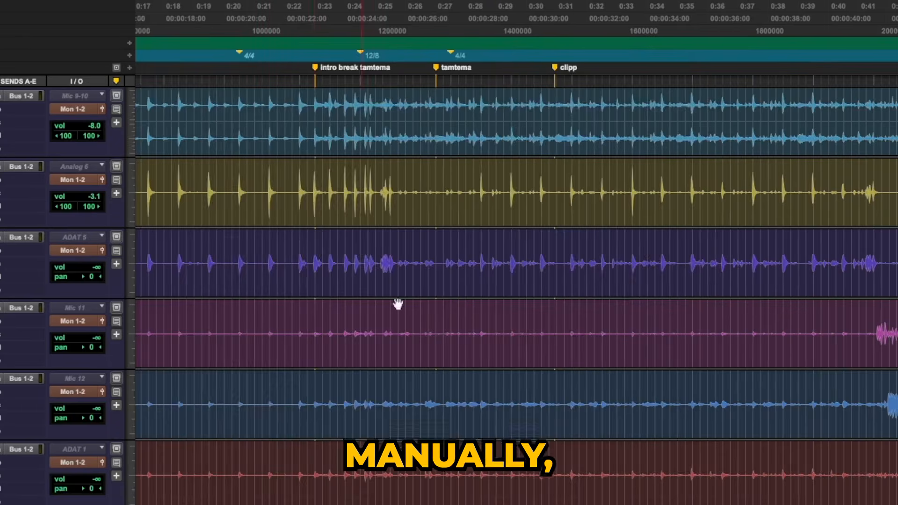
left_click(506, 189)
key("t")
key("t")
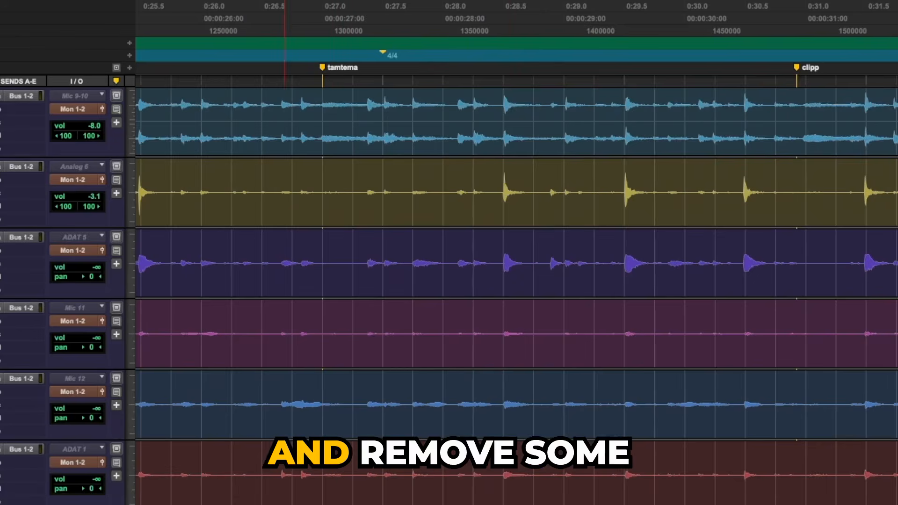
key("super+alt+bracketright")
key("super+alt+bracketright")
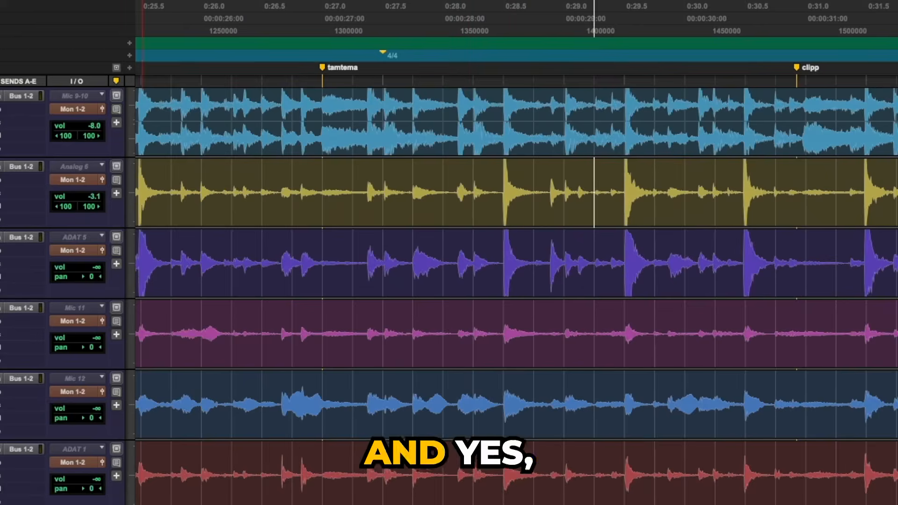
left_click(0, 206)
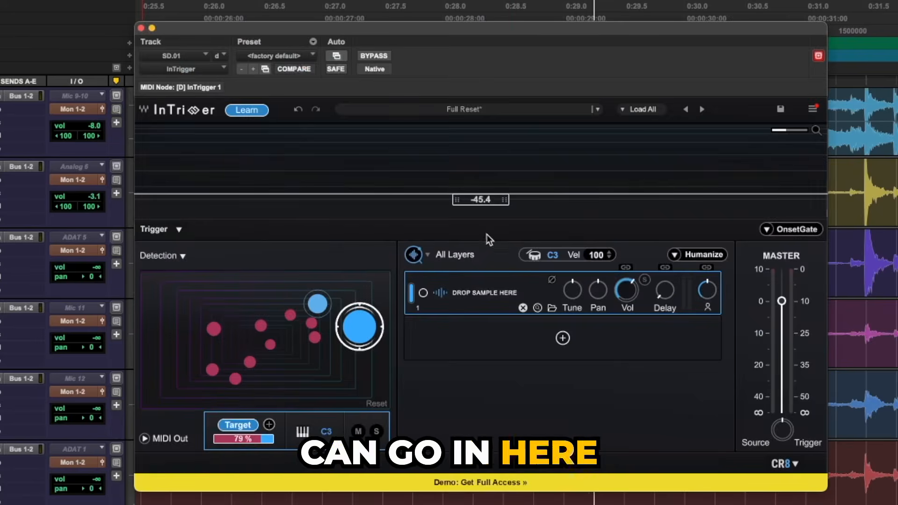
key("space")
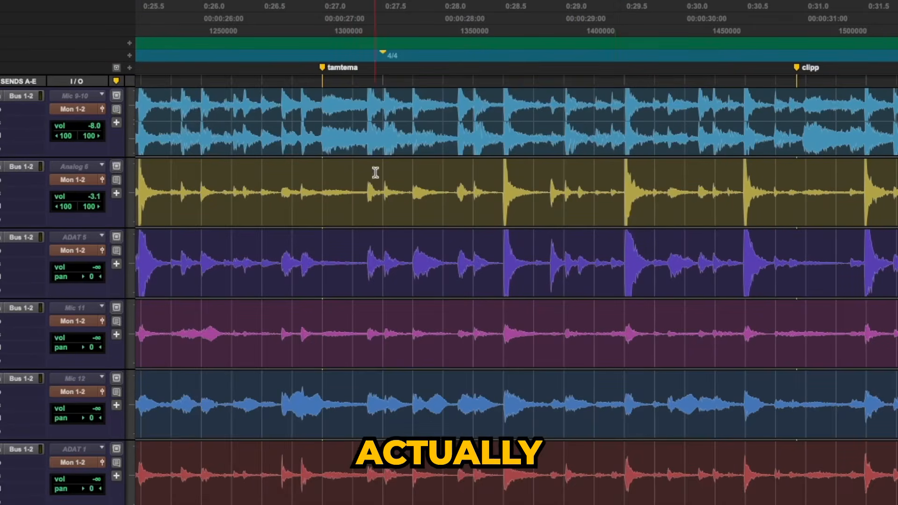
Delete the quiet hit just after the tamtema marker from the SD.01 snare track
left_click_drag(364, 180, 379, 177)
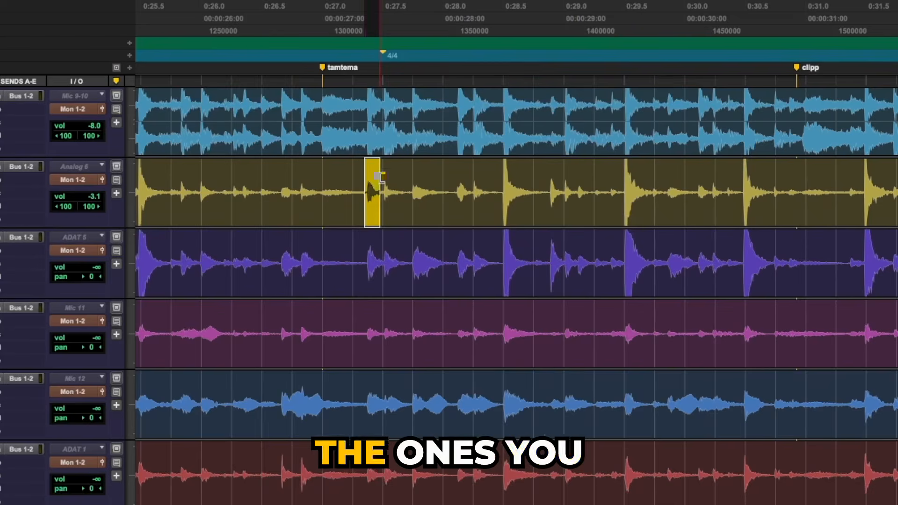
key("Delete")
key("ctrl+z")
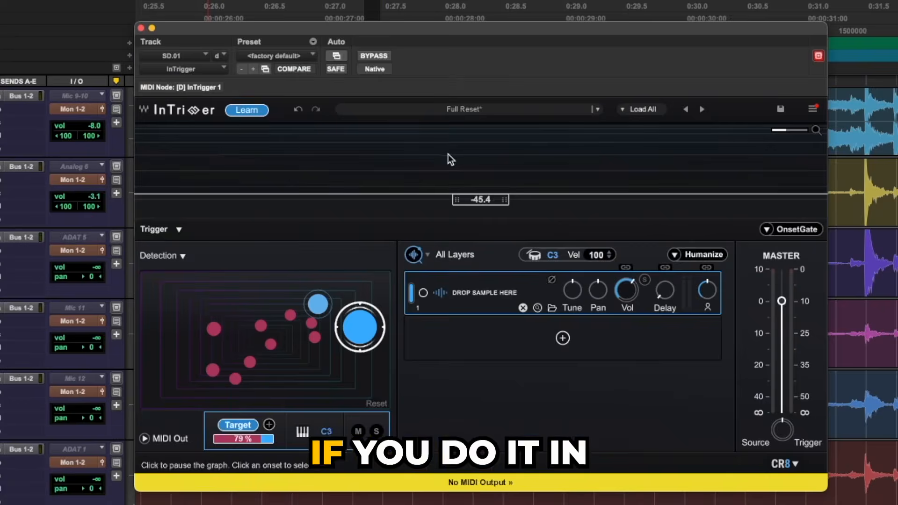
key("ctrl+alt+super+w")
key("Delete")
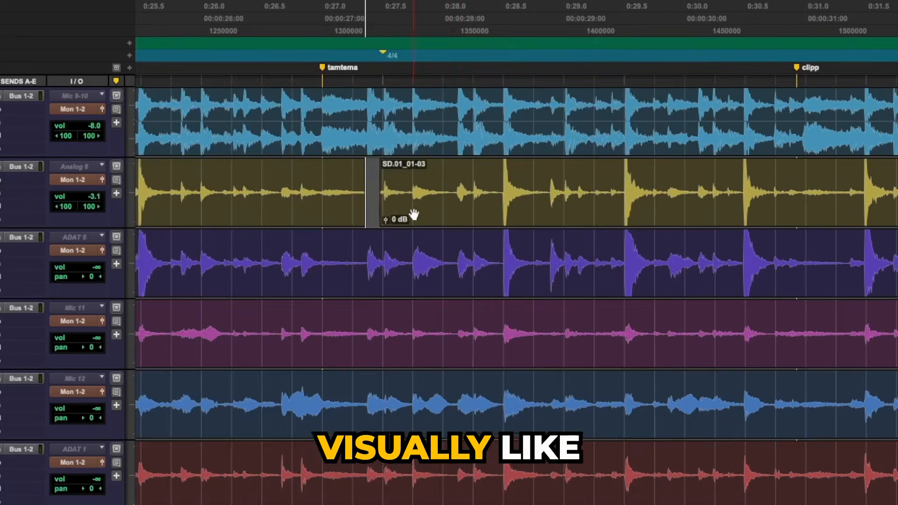
Cut three short sections between the main hits of the SD.01 snare track, between about 0:29 and 0:31
key("r")
left_click_drag(597, 184, 607, 185)
key("Delete")
left_click_drag(668, 180, 726, 180)
key("Delete")
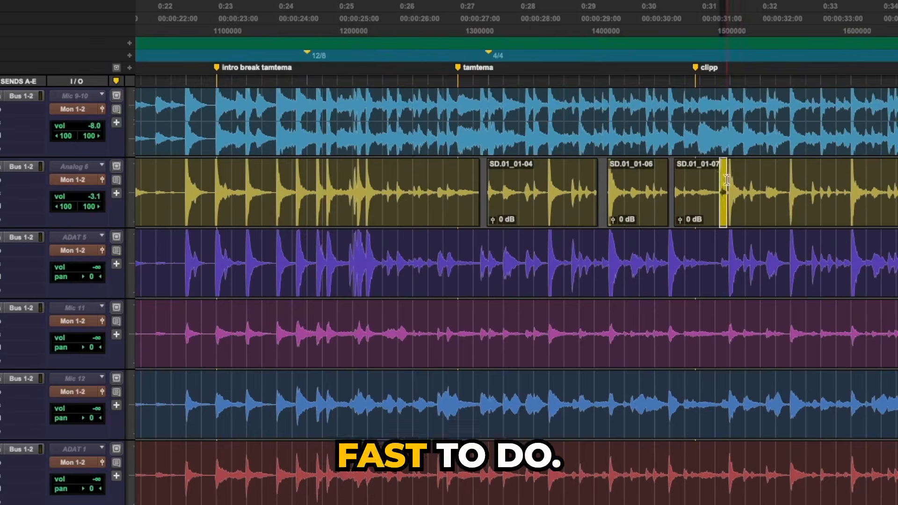
key("Delete")
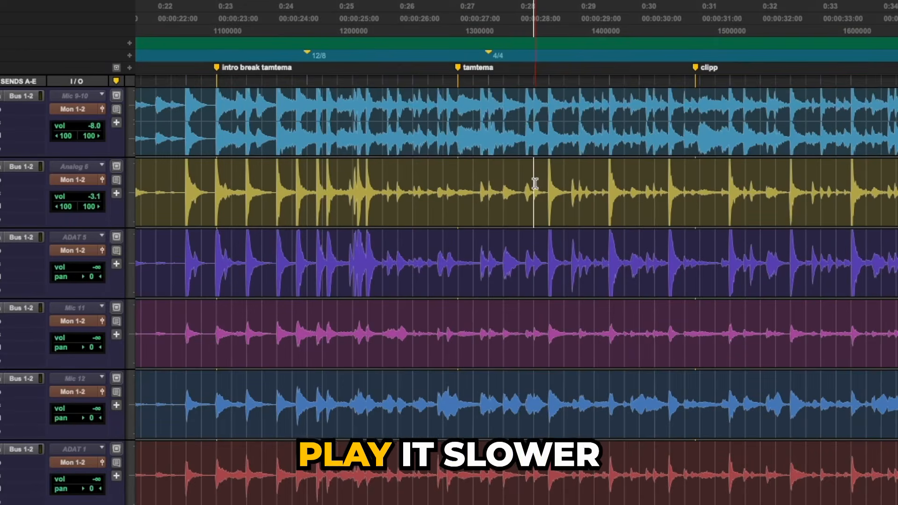
Play the snare through InTrigger from about 0:28 and turn the Source/Trigger mix towards Trigger
left_click(534, 183)
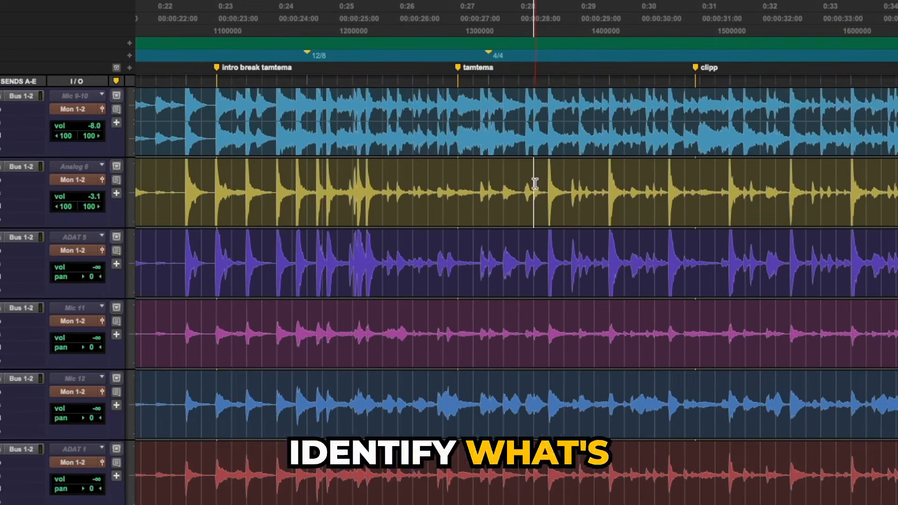
key("space")
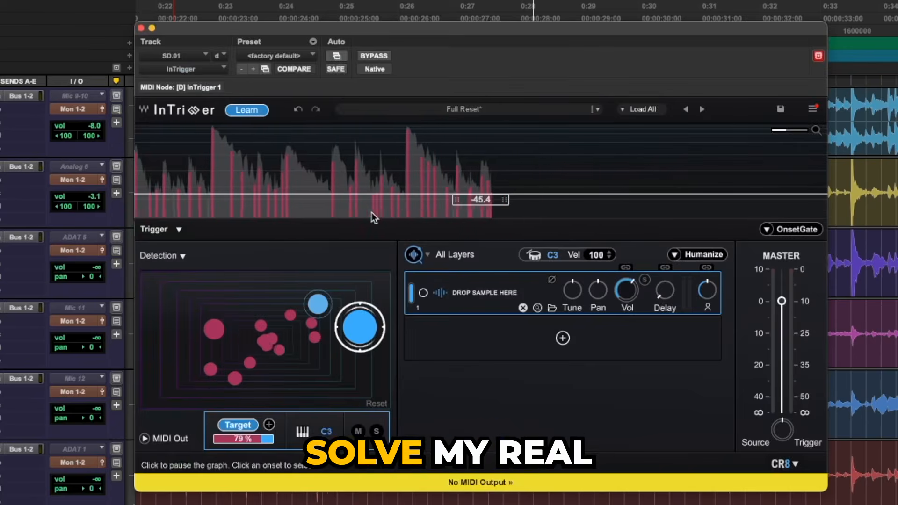
key("space")
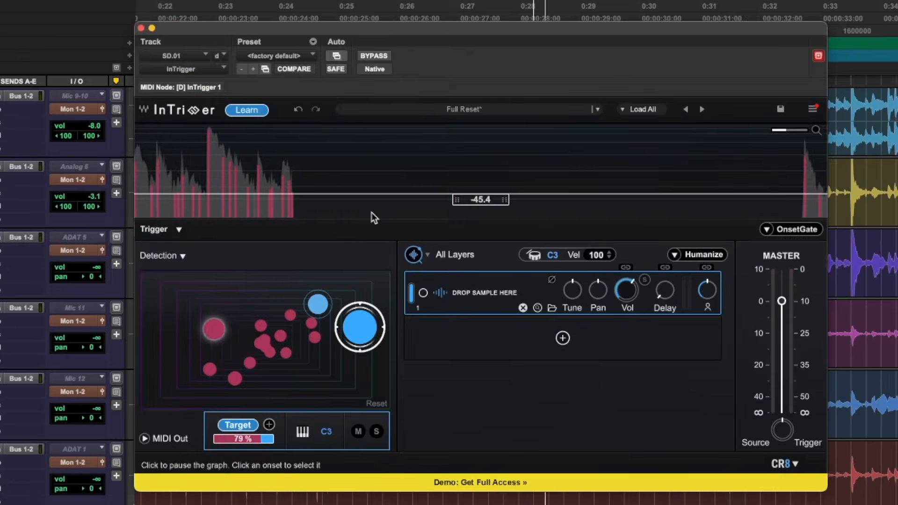
mouse_move(783, 428)
left_mouse_down()
mouse_move(783, 408)
mouse_move(786, 429)
left_mouse_up()
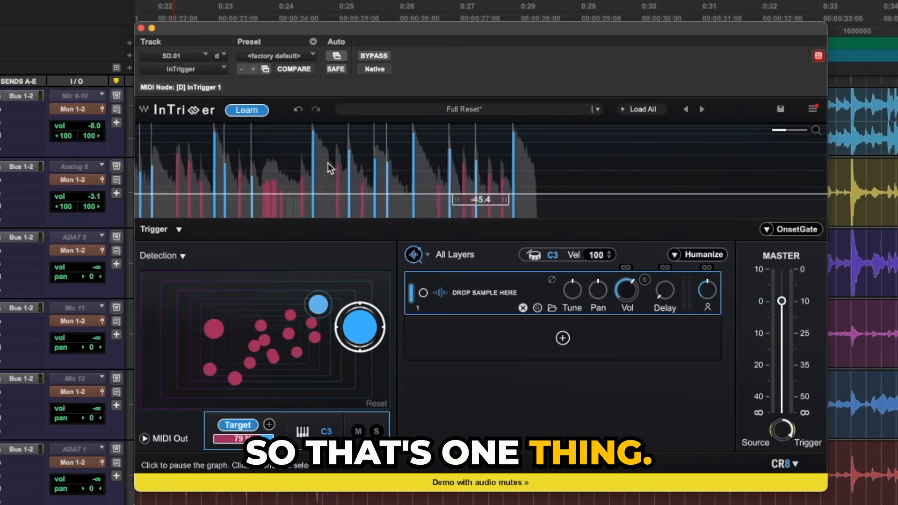
Close InTrigger and select the SD.01 snare section from about 0:05 to the introbrektmtm marker
key("super+w")
scroll(457, 239, "down", 1)
scroll(495, 242, "left", 10)
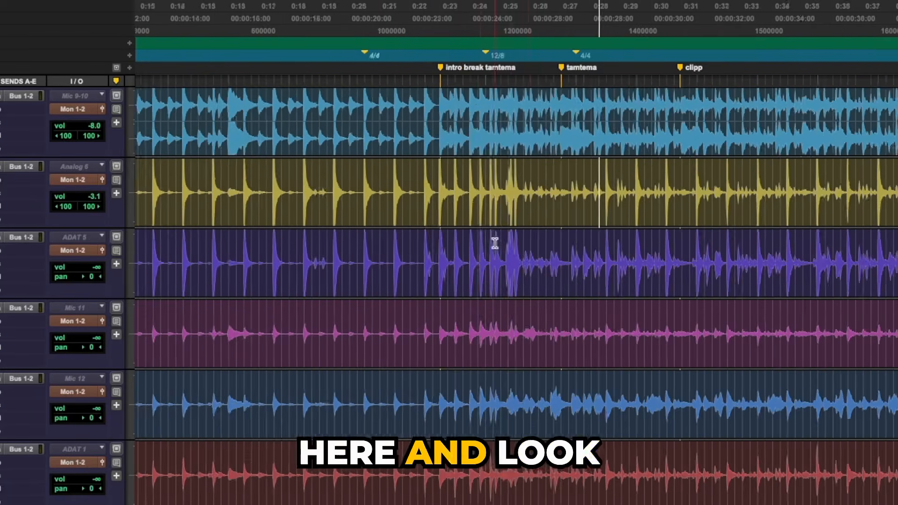
scroll(424, 231, "down", 1)
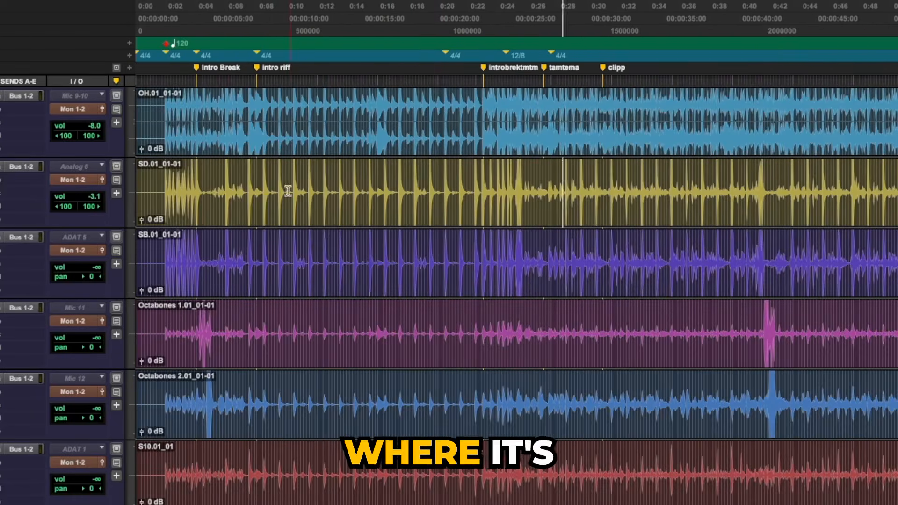
left_click_drag(219, 180, 482, 180)
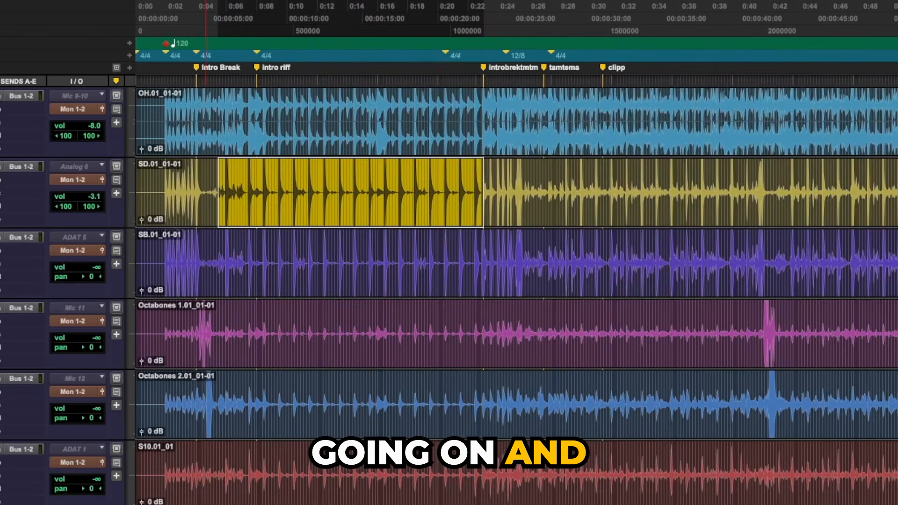
Reopen InTrigger on the snare track, start Learn on the selected section, and adjust the Source/Trigger mix
left_click(1, 166)
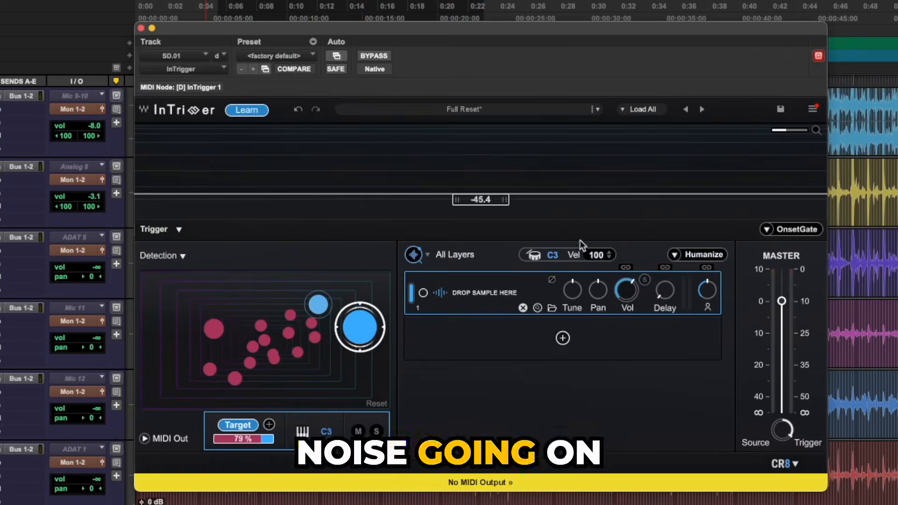
left_click(246, 110)
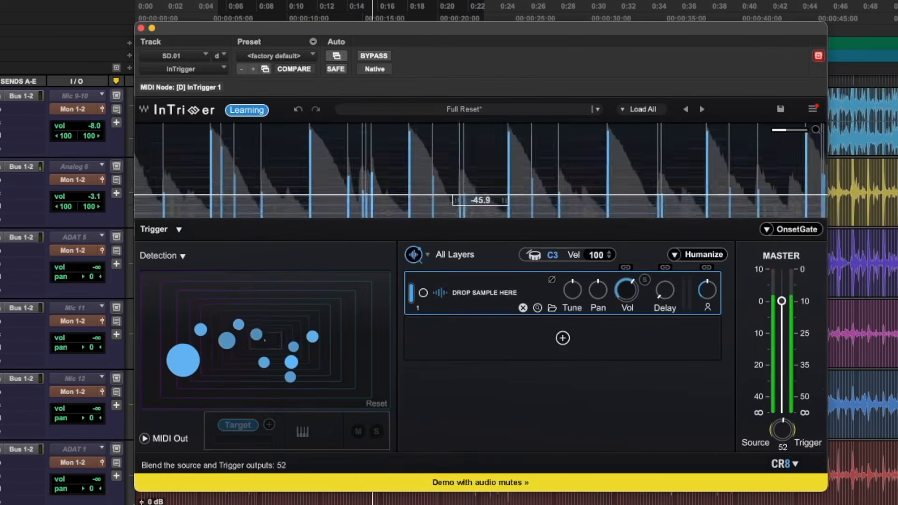
left_click_drag(782, 429, 782, 432)
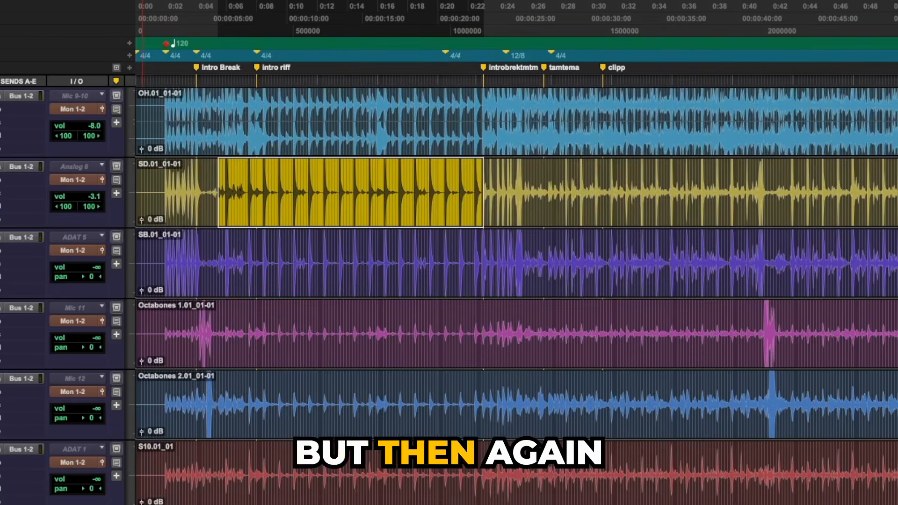
Insert the FabFilter Pro-G gate on the SD.01 snare track and set its threshold to about -17.59 dB
left_click(1, 186)
type("g")
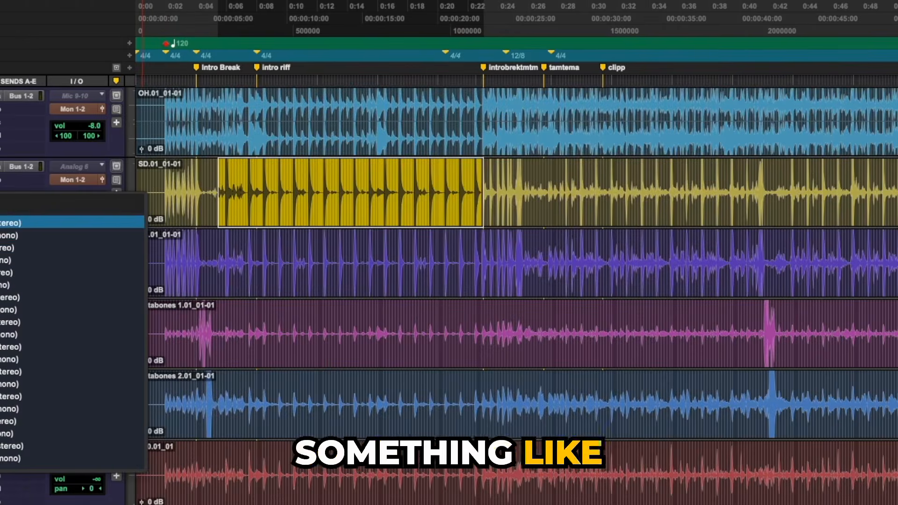
left_click(28, 247)
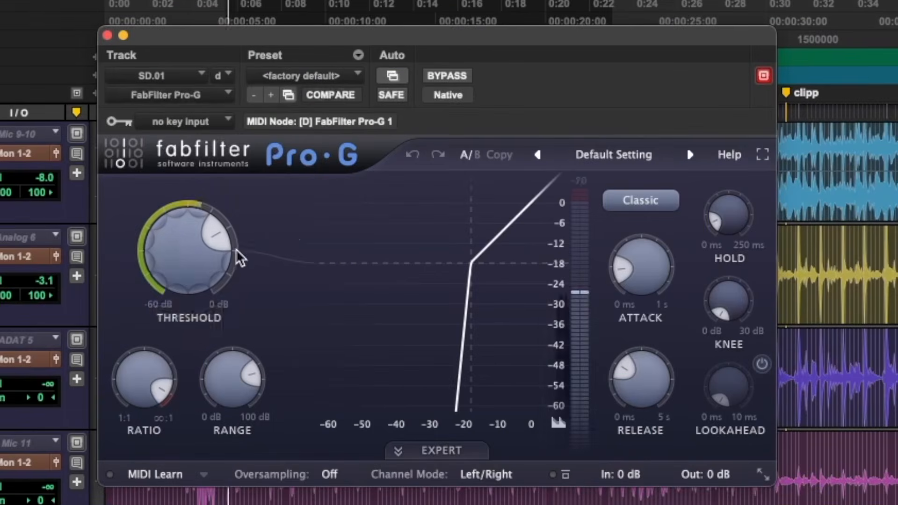
mouse_move(176, 262)
left_mouse_down()
mouse_move(177, 272)
mouse_move(189, 275)
left_mouse_up()
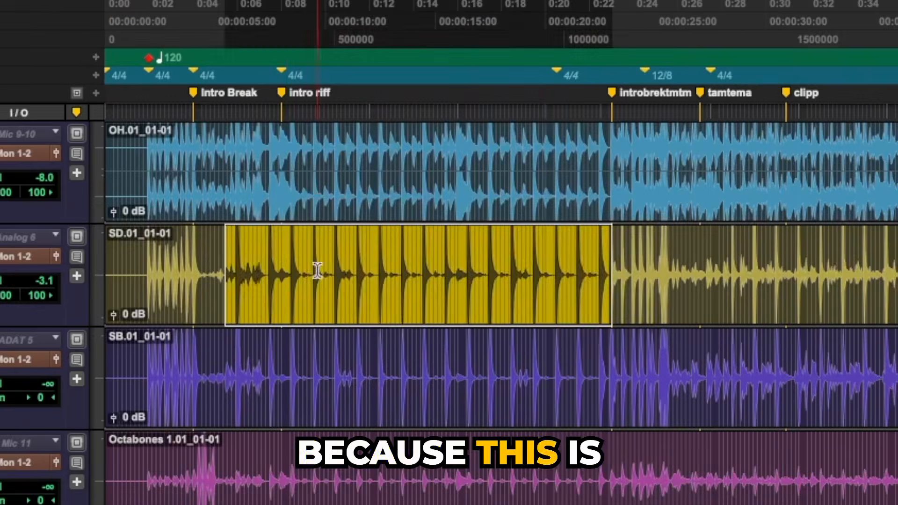
left_click_drag(286, 269, 547, 259)
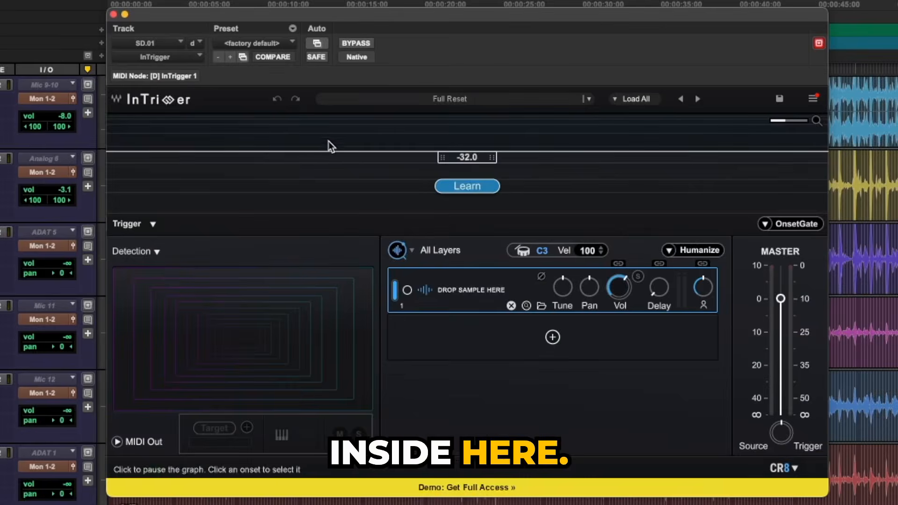
Load the sample BB_Close_Med_Level_5 5 into InTrigger's first layer, moving the plug-in window aside and back
left_click_drag(263, 15, 260, 256)
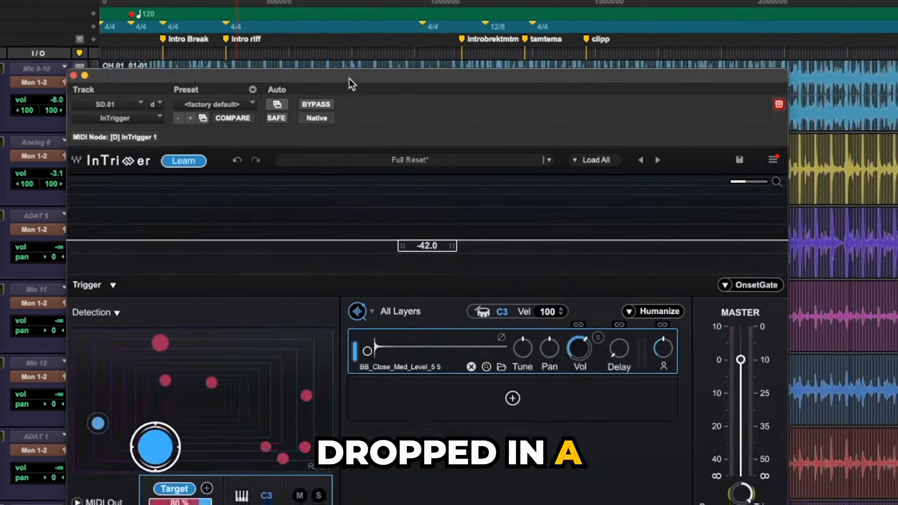
left_click_drag(350, 80, 406, 36)
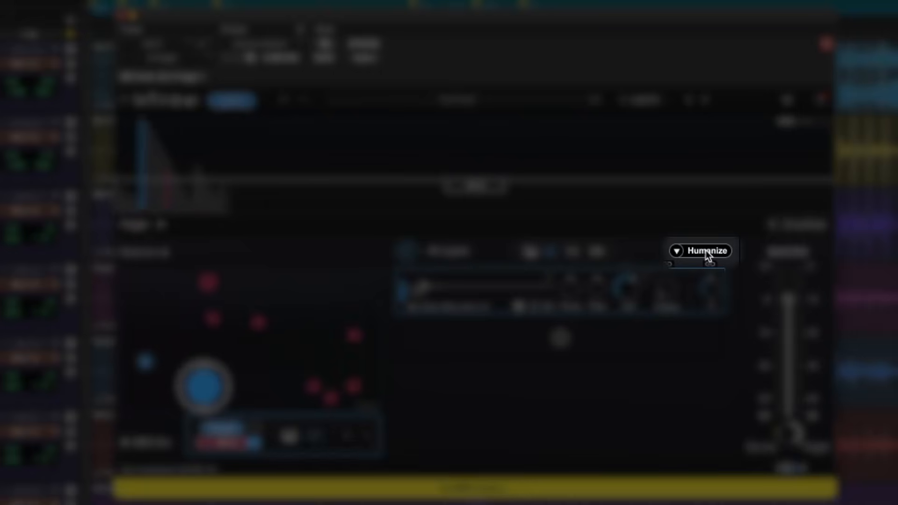
Toggle InTrigger's OnsetGate, expand Humanize to its Random and Follower controls, and close the plug-in window
left_click(706, 251)
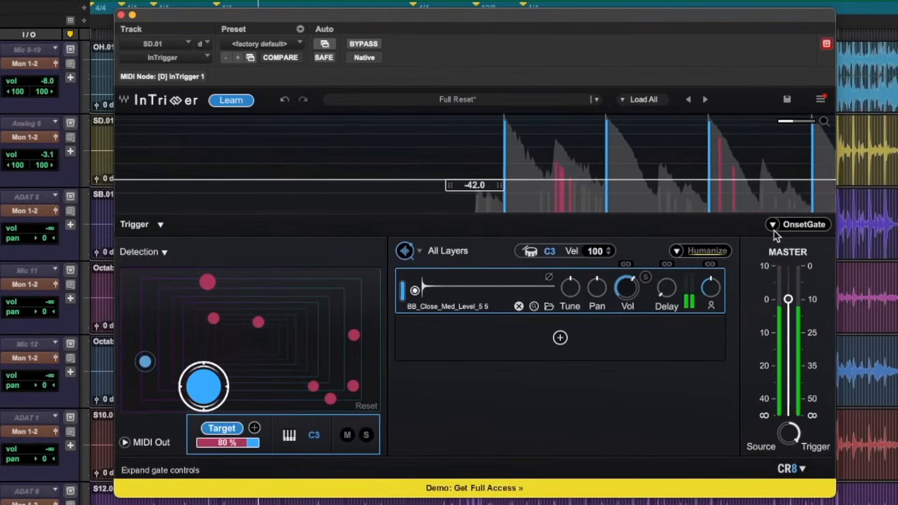
left_click(798, 228)
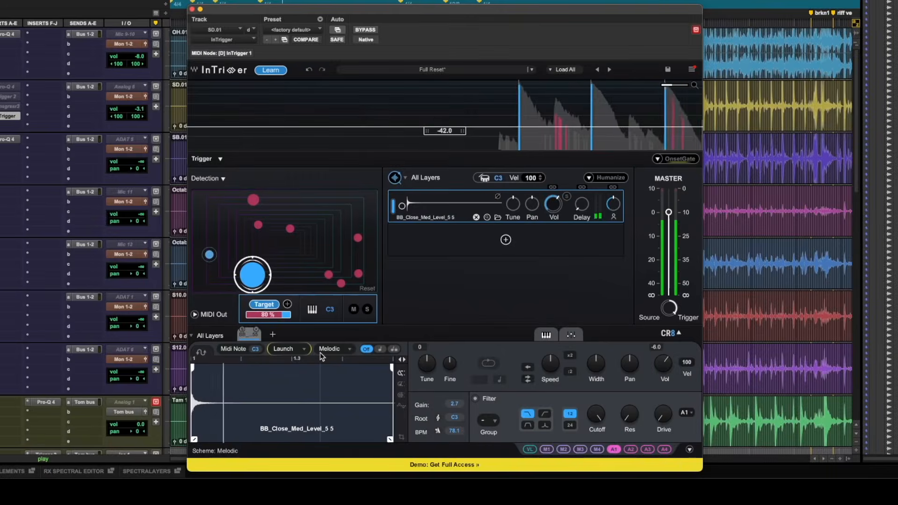
left_click(609, 178)
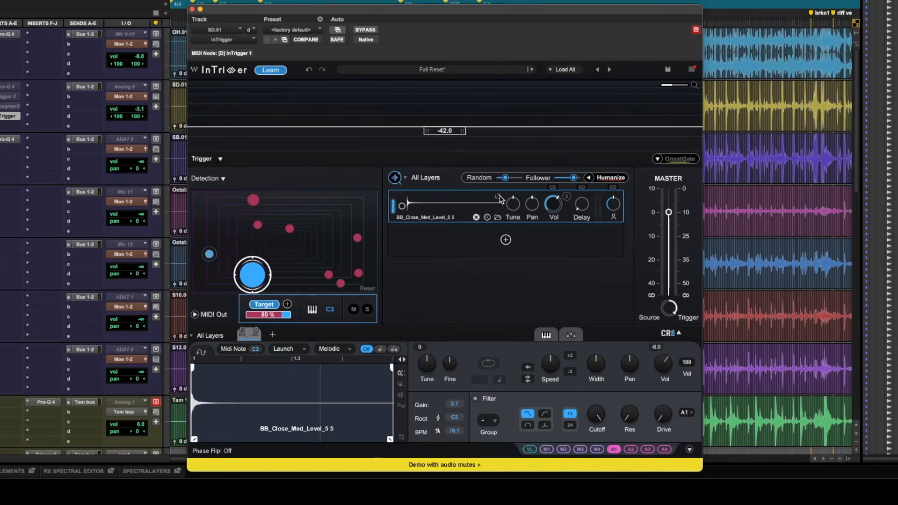
key("super+w")
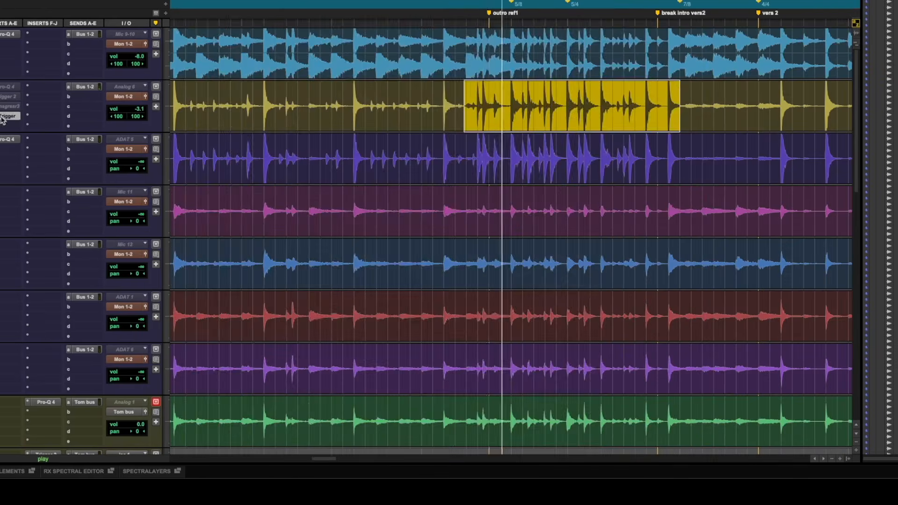
Reopen InTrigger on the SD.01 track and switch Humanize off and back on to compare the triggered hits
left_click(4, 117)
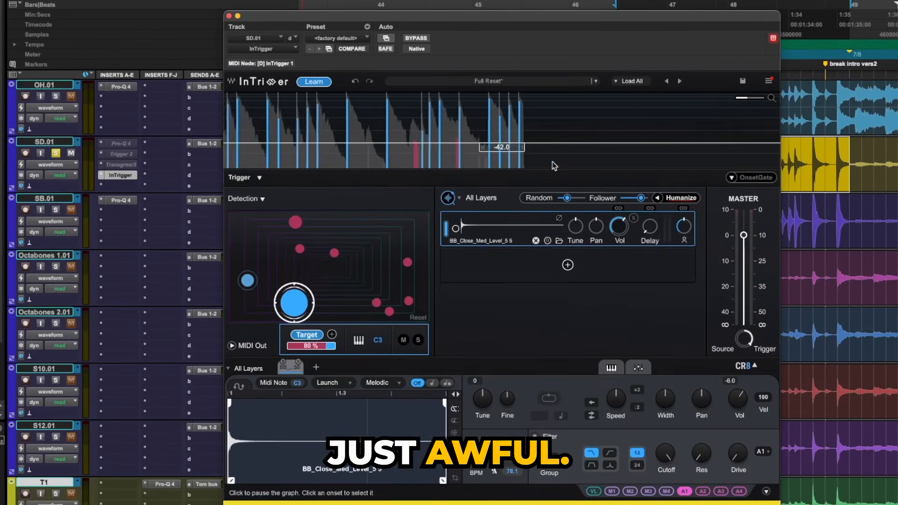
mouse_move(566, 201)
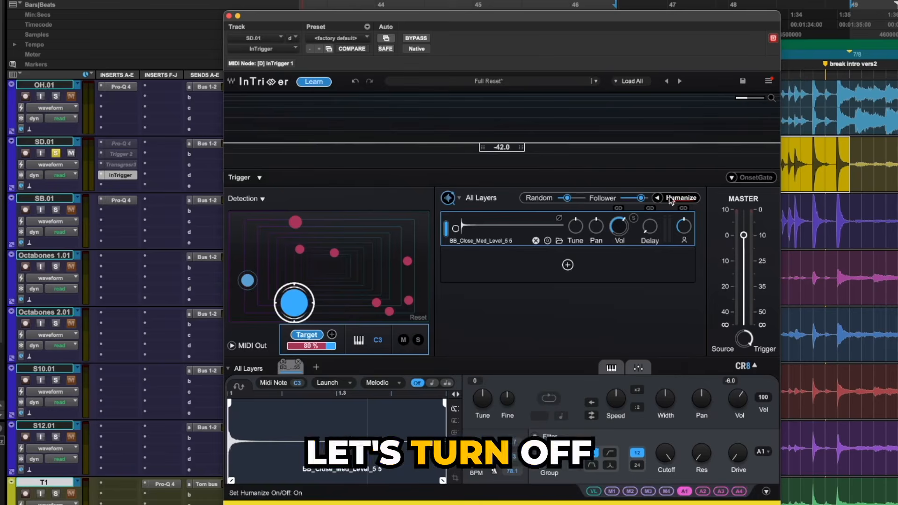
left_click(684, 198)
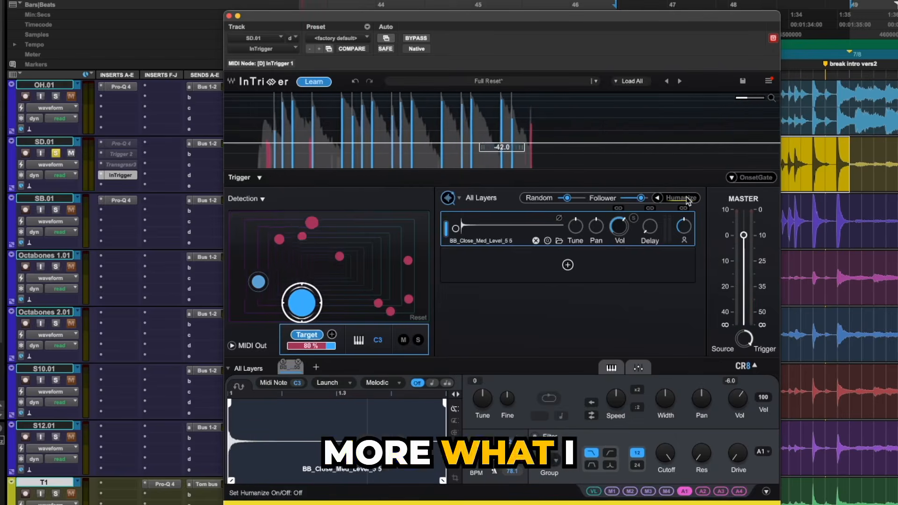
left_click(686, 196)
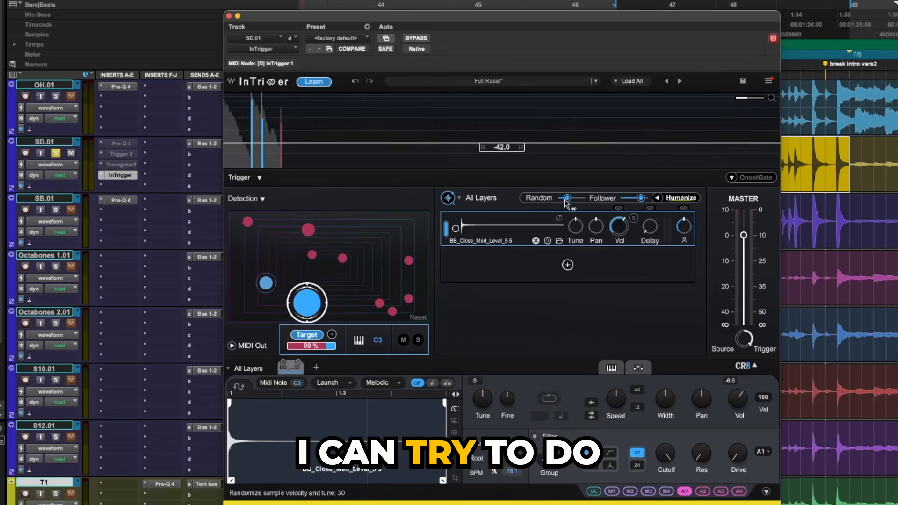
Audition the Humanize Random amount at 100, 52 and 27 on the snare, and return it to 100
left_click_drag(566, 198, 581, 198)
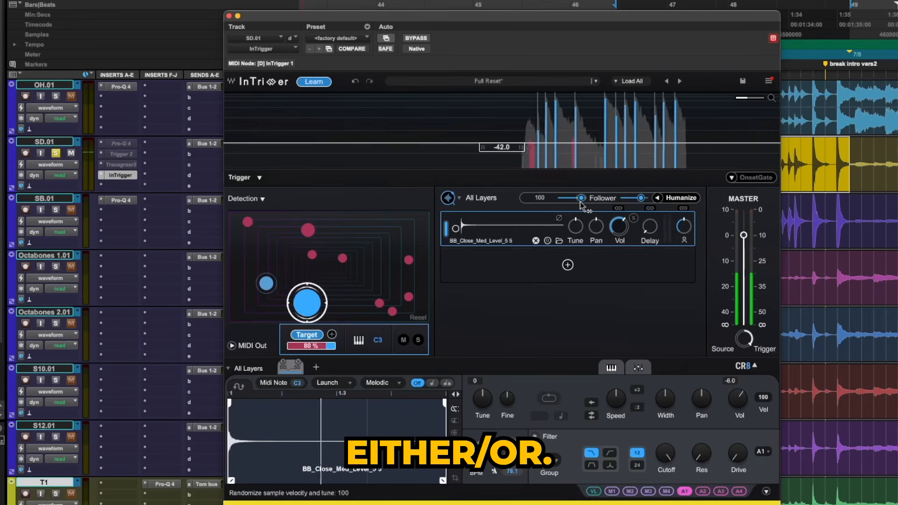
left_click_drag(580, 202, 570, 198)
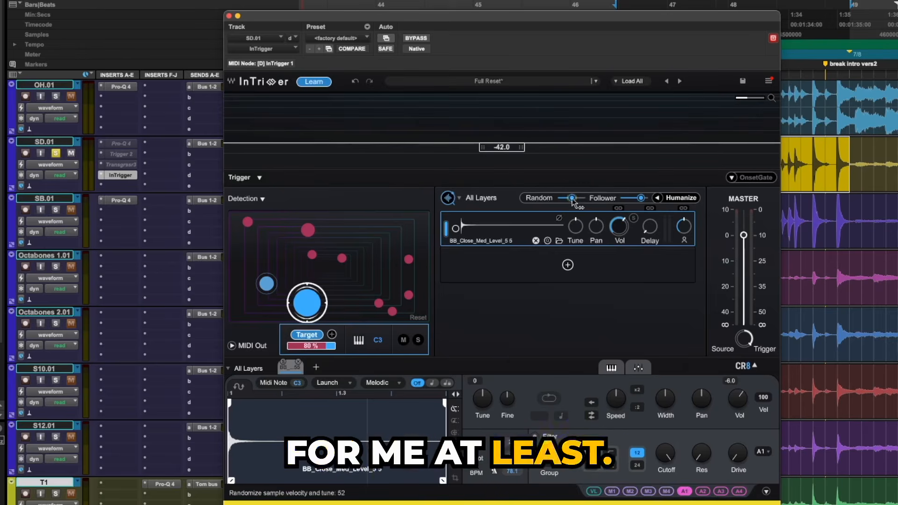
left_click_drag(571, 198, 567, 198)
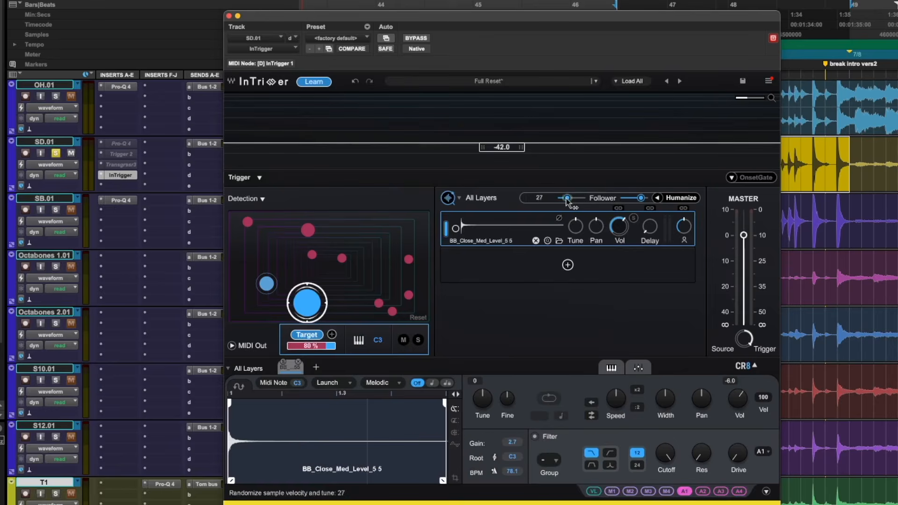
key("space")
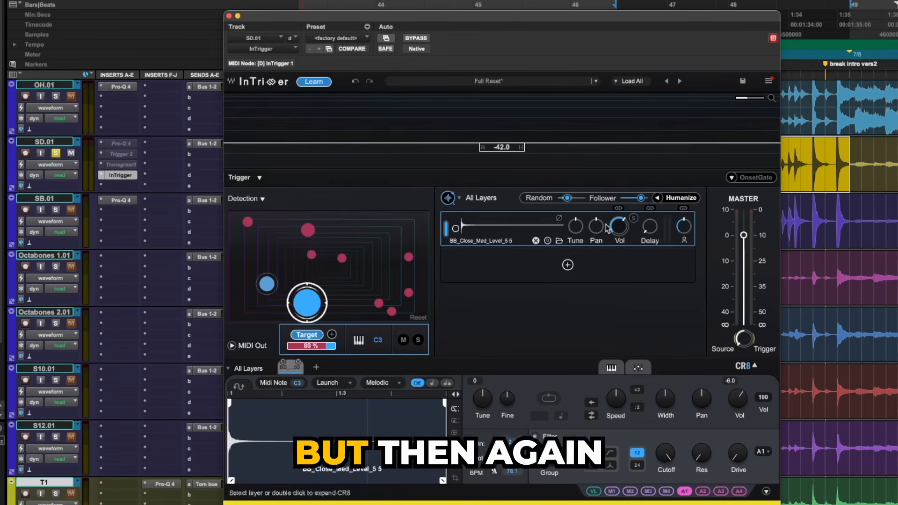
key("space")
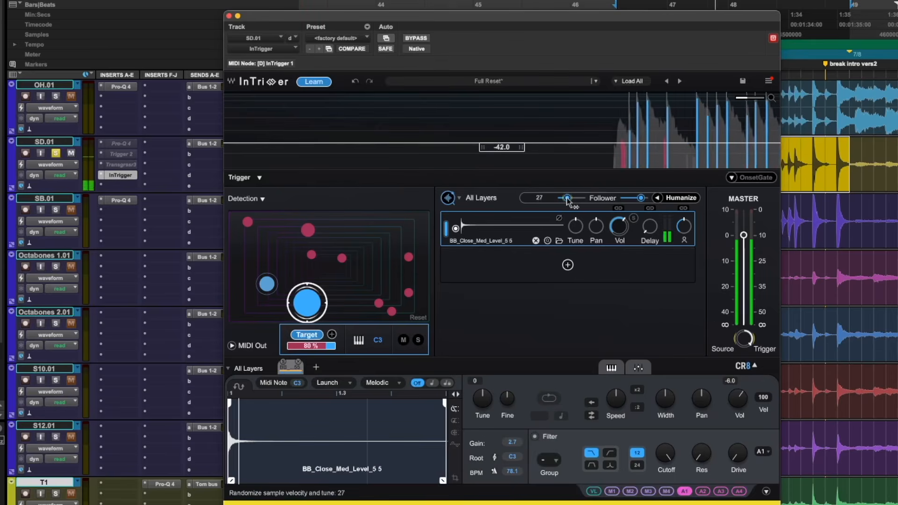
left_click_drag(567, 199, 581, 200)
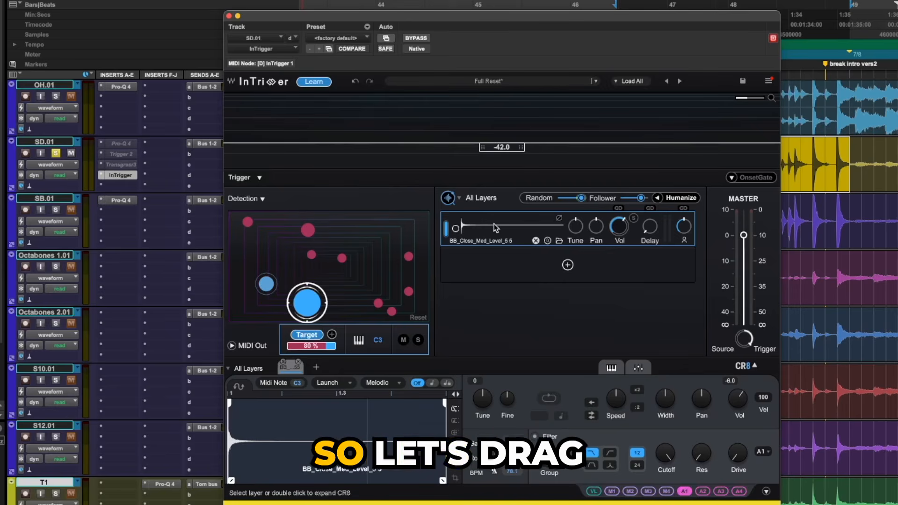
Add the samples BB_Close_Med_Level_5 2, 5 3 and 5 4 from Finder as InTrigger layers and tune the 5 3 layer to 6
key("super+Tab")
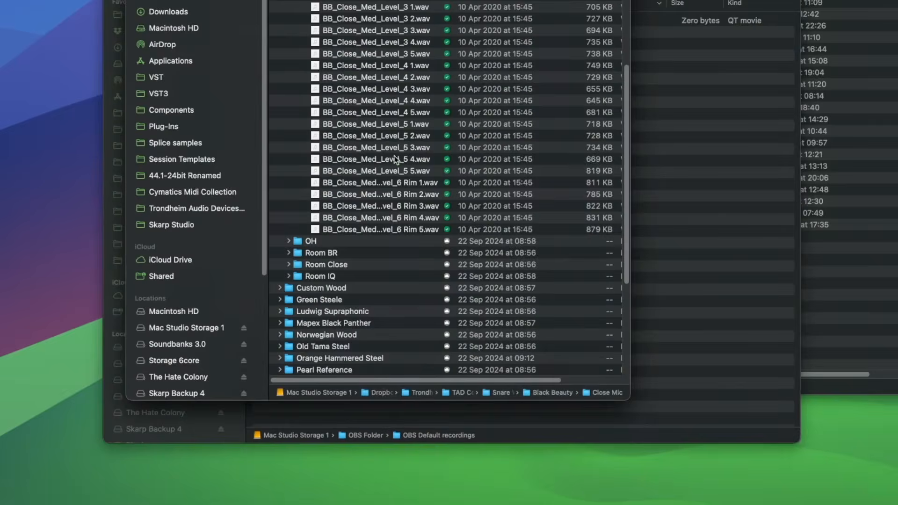
left_click(395, 159)
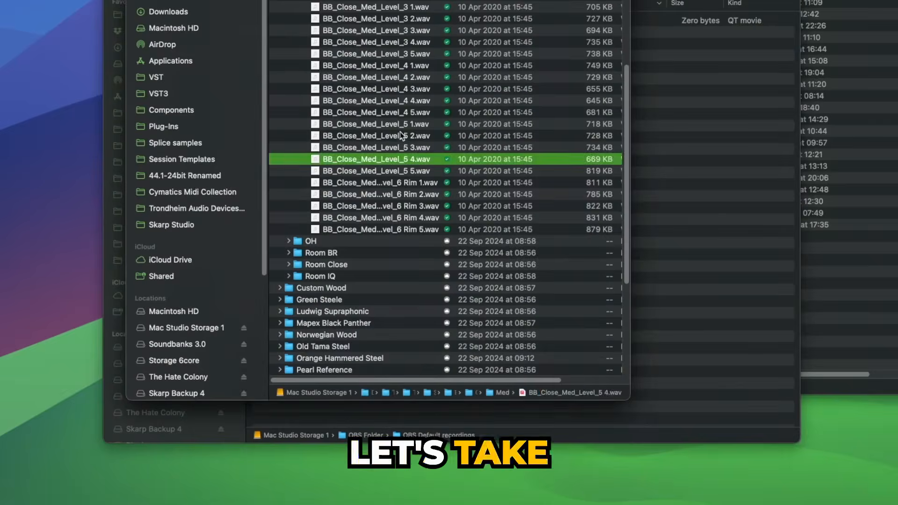
left_click(403, 136, "shift")
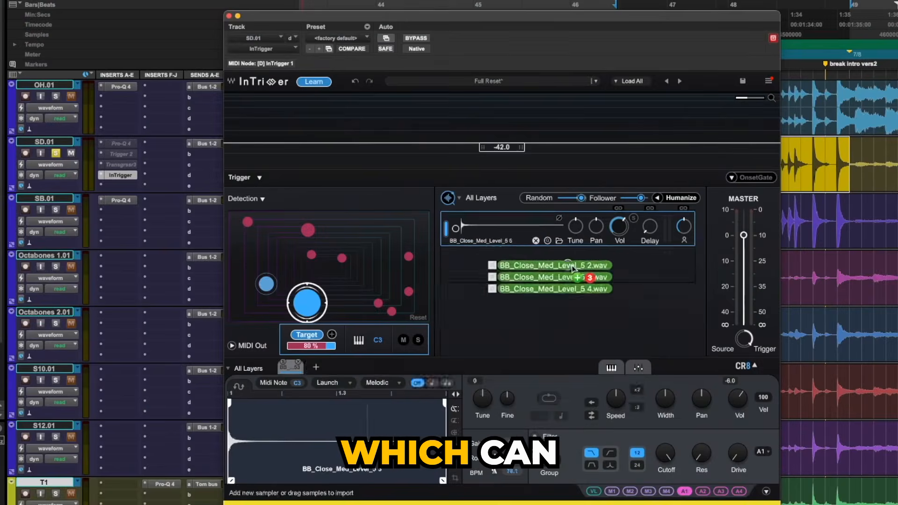
left_click(579, 280)
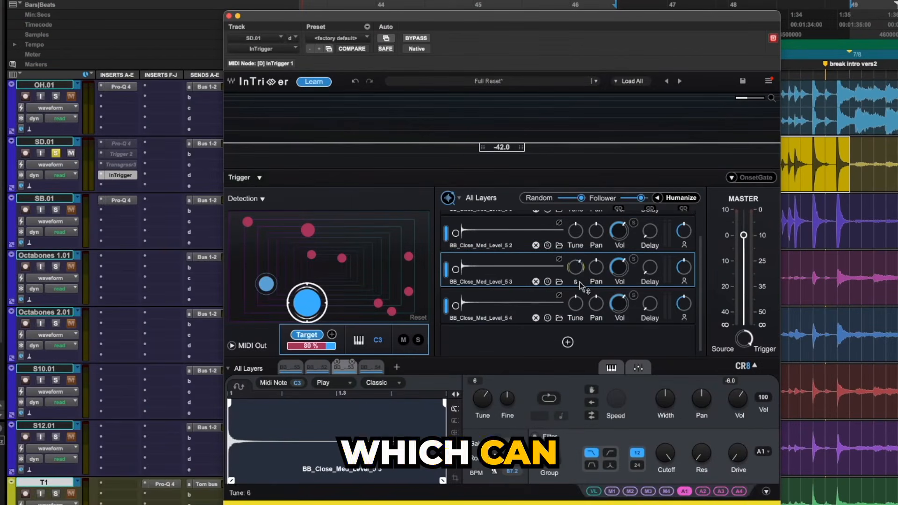
Switch the layer mode from All Layers through Sequence to Random, turn Humanize off and audition the alternating snare samples
left_click(485, 199)
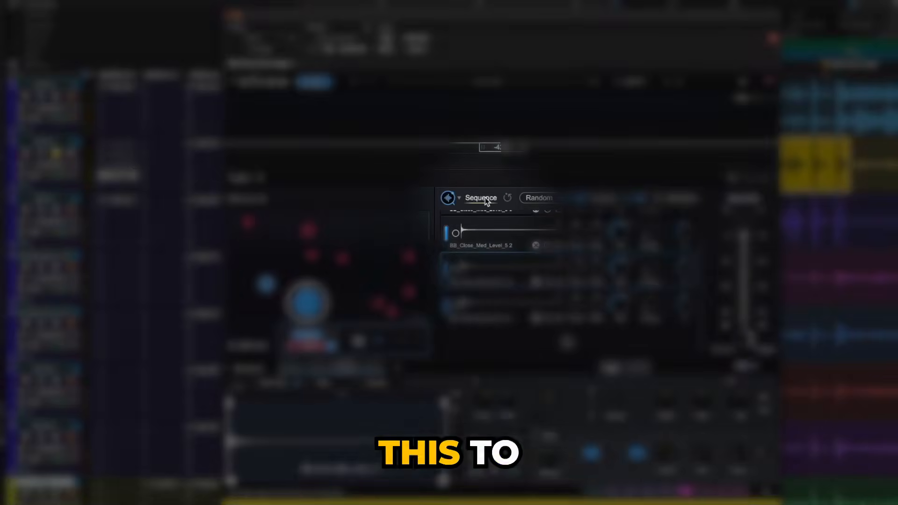
left_click(485, 199)
left_click(680, 201)
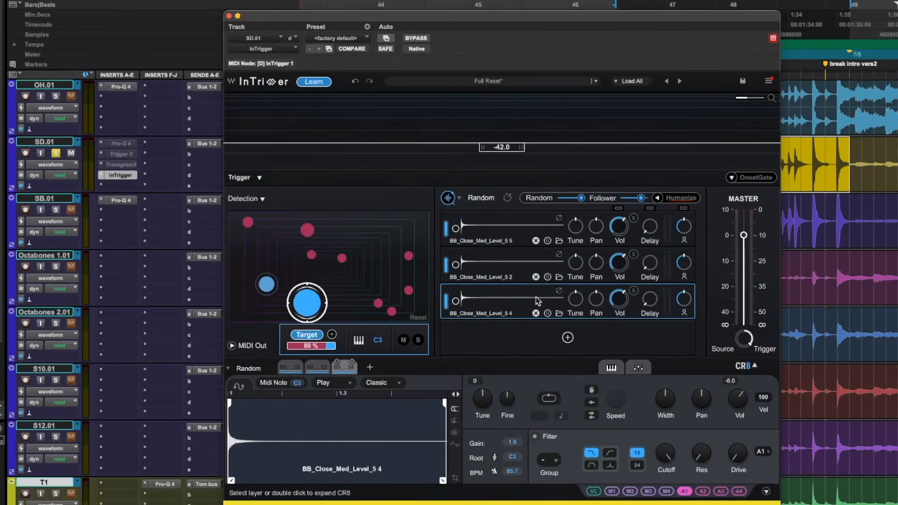
key("space")
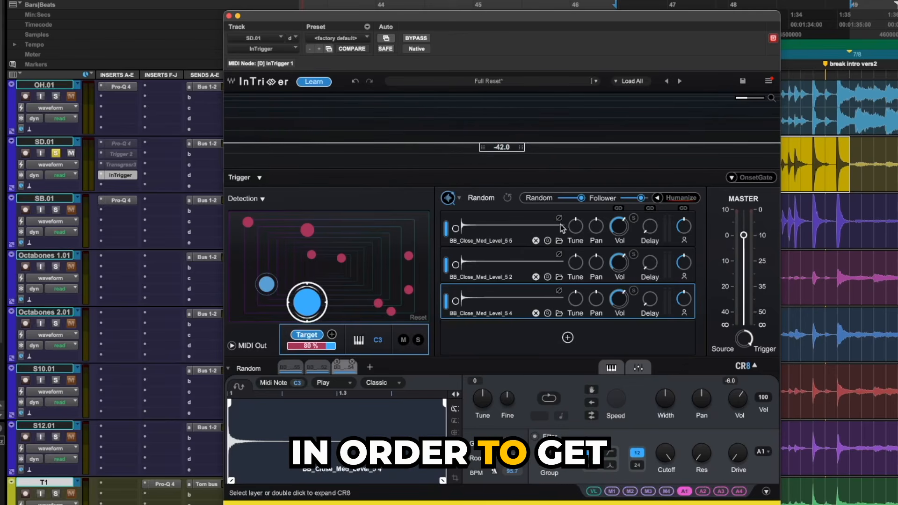
left_click(481, 198)
left_click(481, 199)
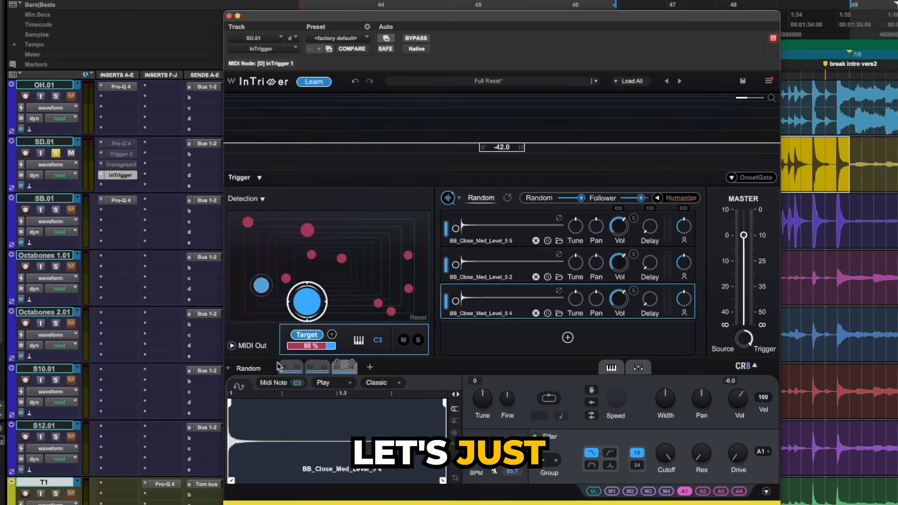
Replace the layers with Finder samples BB_Close_Med_Level_1 1, 2 1, 3 1 and 4 1, using the Velocity layer mode
left_click(351, 362)
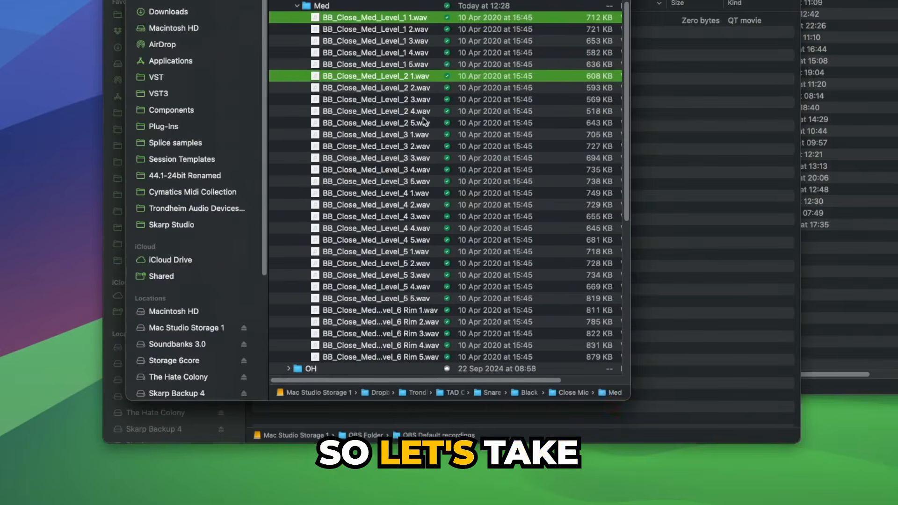
left_click(407, 133, "super")
left_click(407, 193, "super")
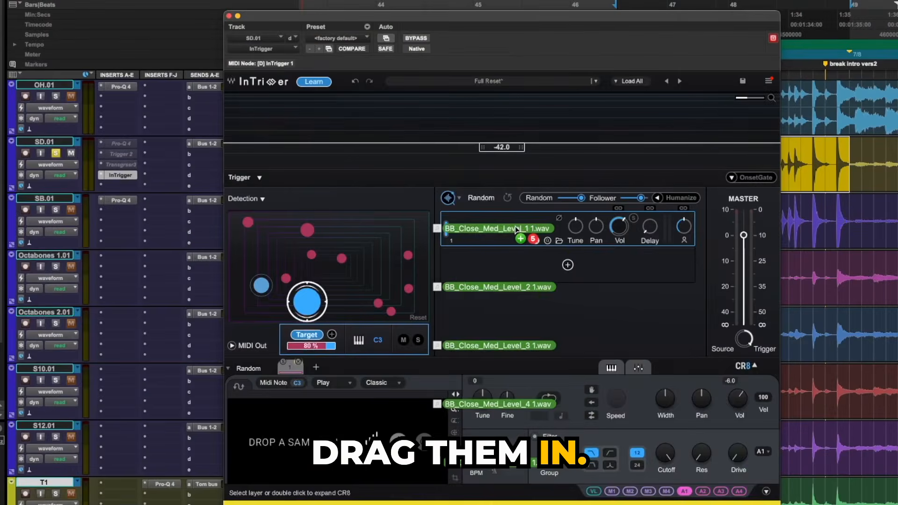
left_click_drag(516, 229, 516, 283)
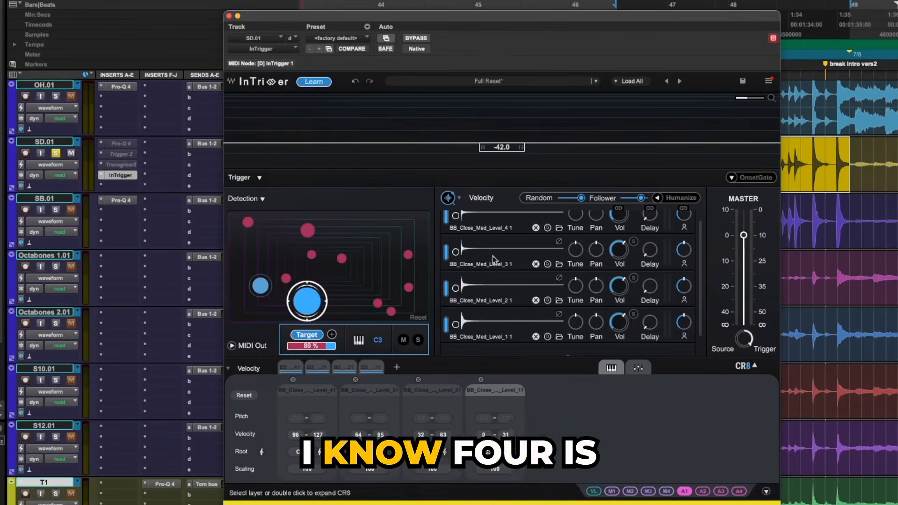
Select the BB_Close_Med_Level_4 1 layer, examine the layer order and velocity ranges, and audition the velocity mapping
left_click(514, 225)
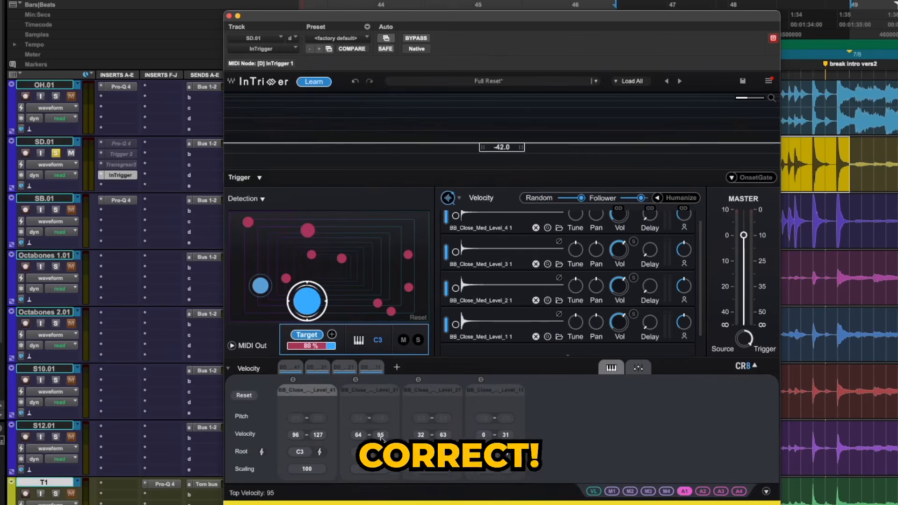
scroll(500, 292, "down", 1)
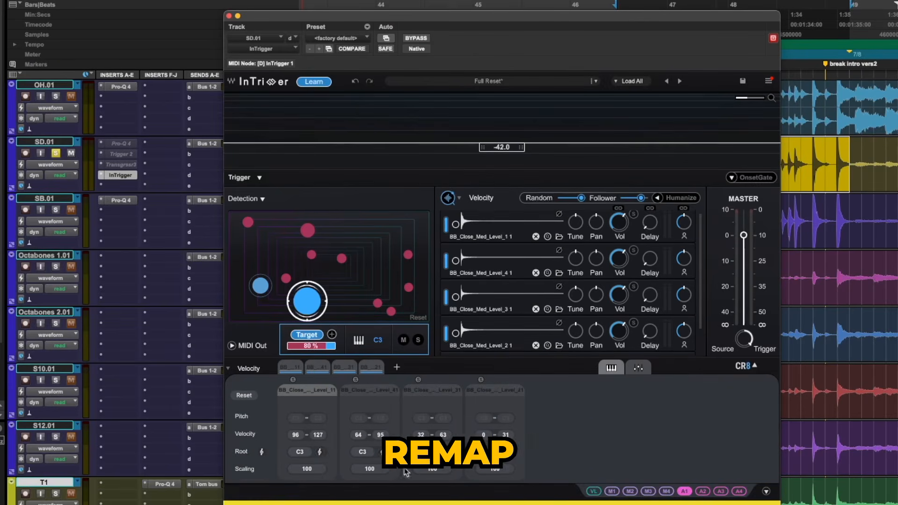
scroll(512, 288, "down", 5)
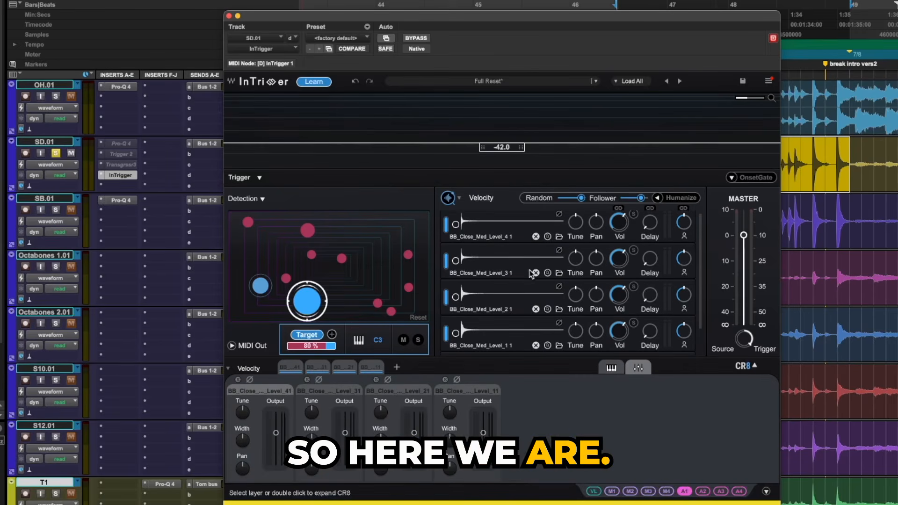
key("space")
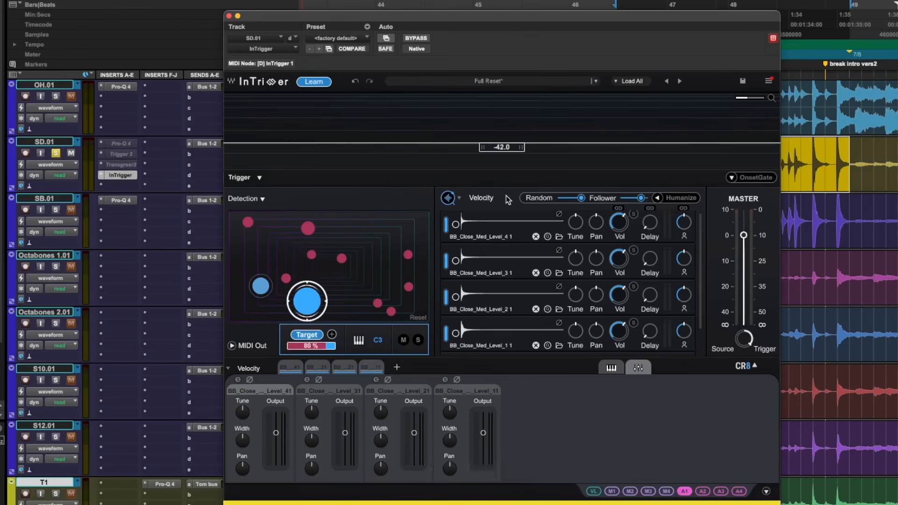
Turn Humanize on, set its Random amount to 12 and audition the velocity-mapped snare layers
left_click(676, 201)
left_click_drag(580, 198, 564, 198)
key("space")
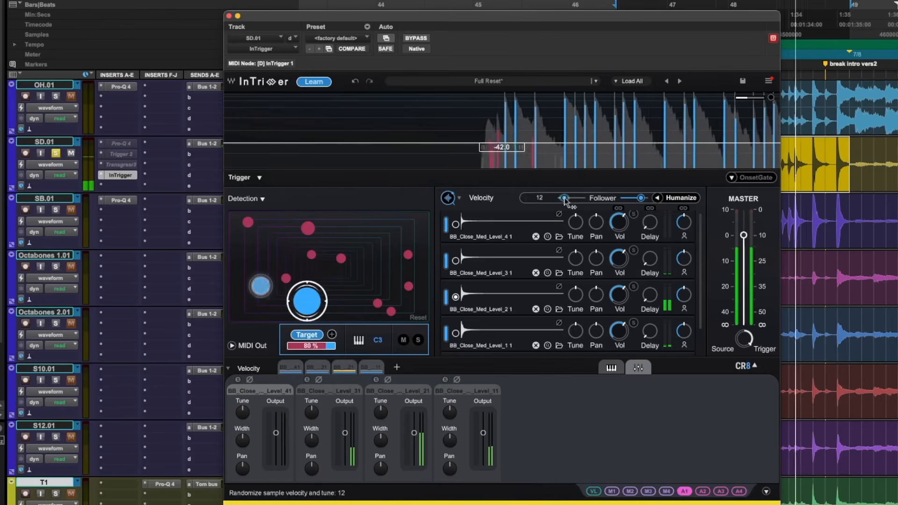
key("space")
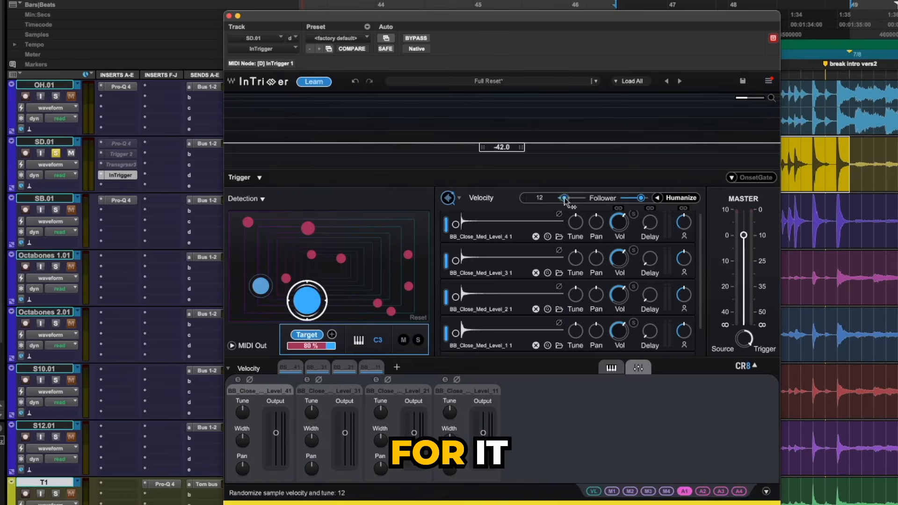
Open the COSMOS sample finder from InTrigger to view its one-shot samples, and dismiss it
left_click(447, 198)
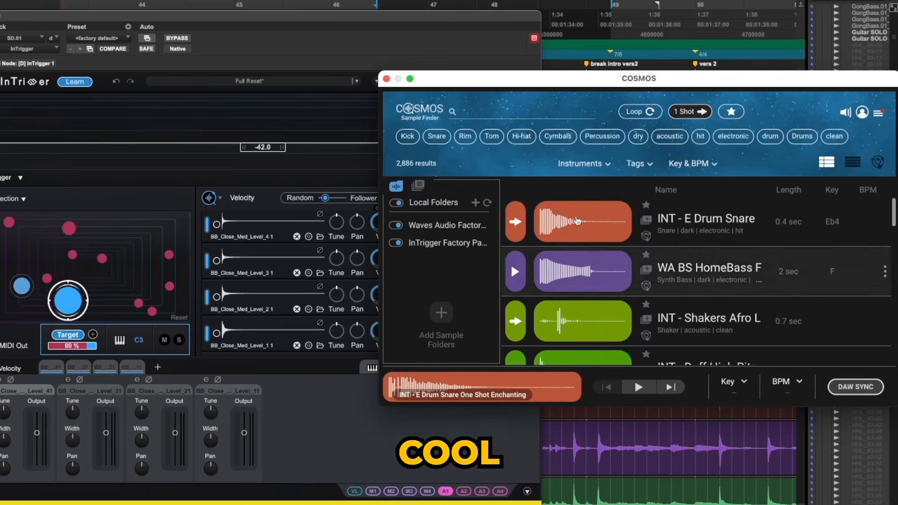
left_click(397, 79)
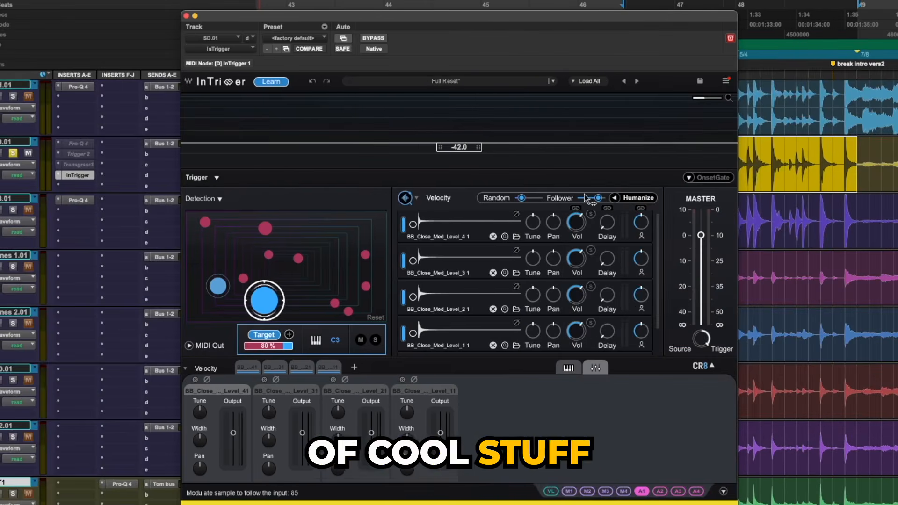
mouse_move(584, 194)
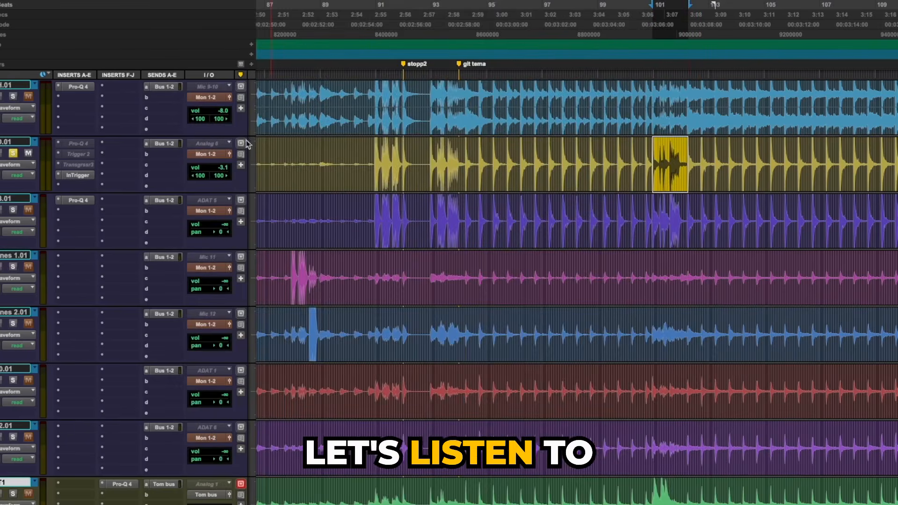
Reopen InTrigger on the fill near bar 101, raise Random while trying 67, and view the automation options for Random
left_click(89, 175)
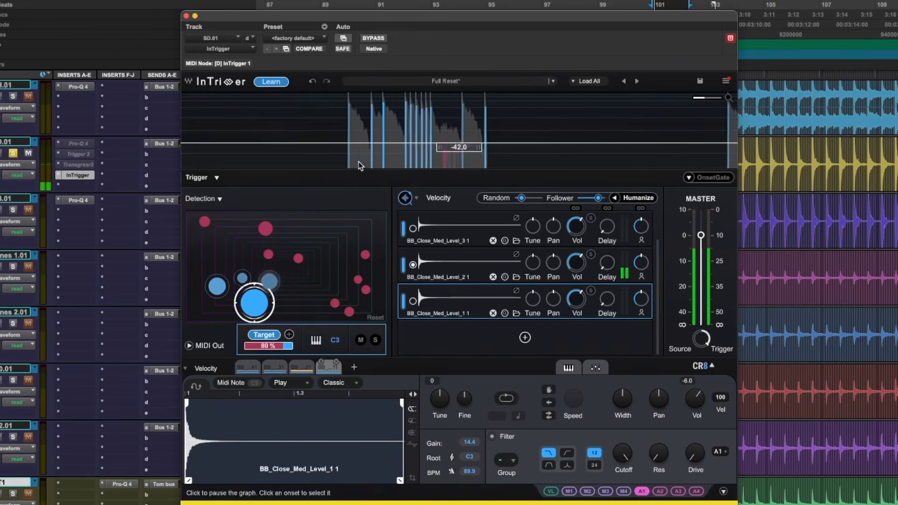
left_click_drag(521, 198, 529, 198)
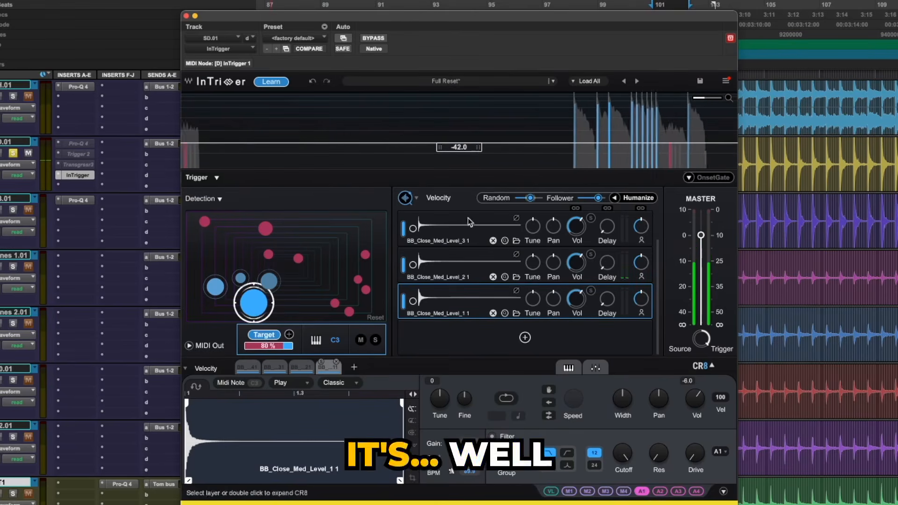
left_click_drag(529, 198, 531, 198)
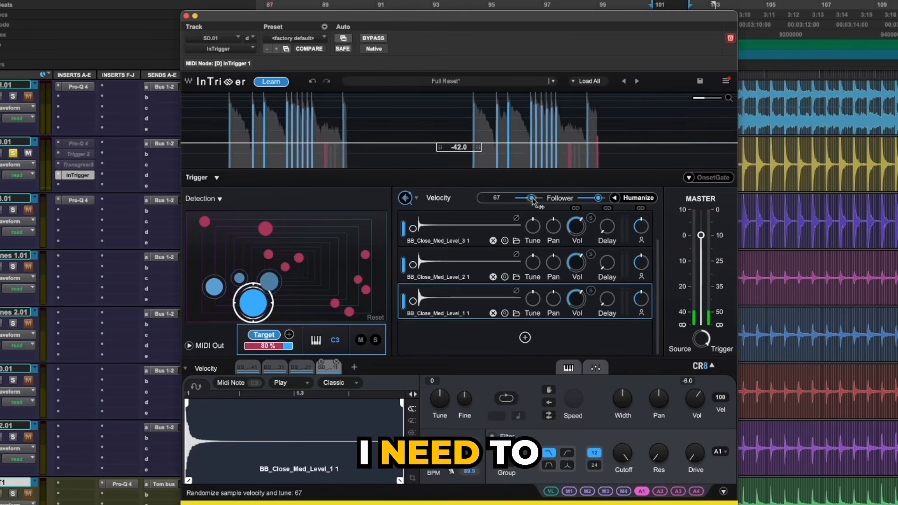
left_click_drag(532, 198, 529, 197)
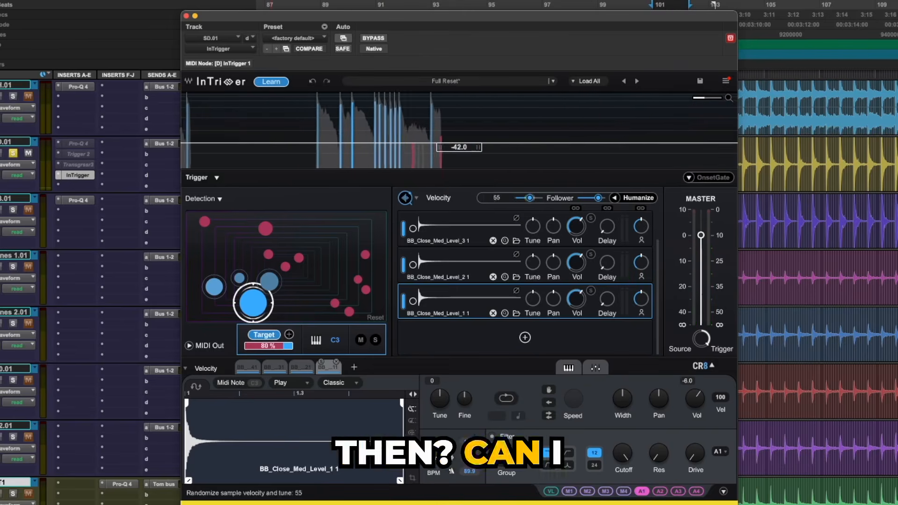
right_click(531, 199)
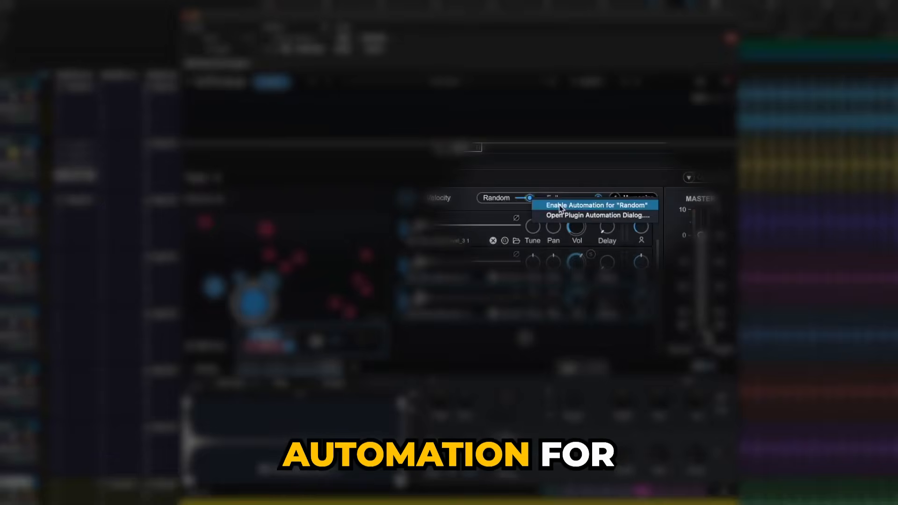
left_click(415, 208)
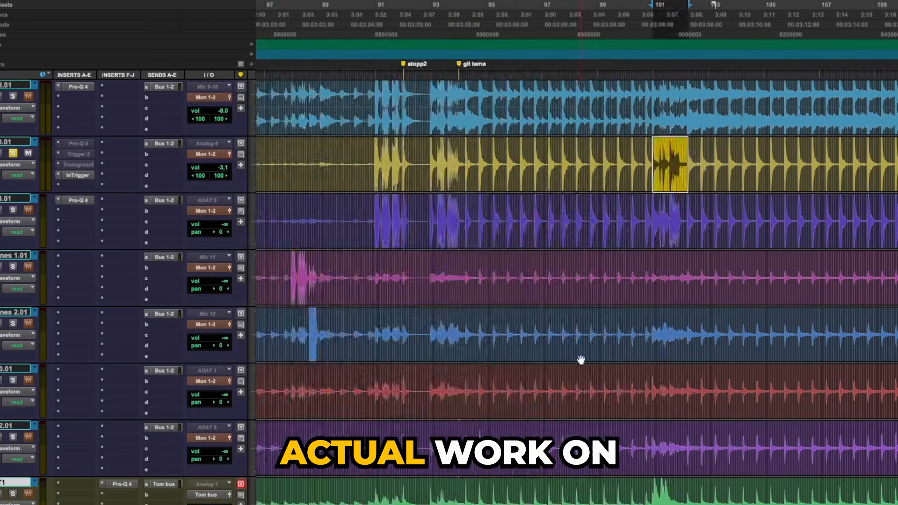
Select a short passage of the SD.01 snare clip within the fill just after bar 101
left_click(661, 154)
key("t")
key("t")
key("t")
left_click_drag(670, 151, 696, 153)
key("r")
key("r")
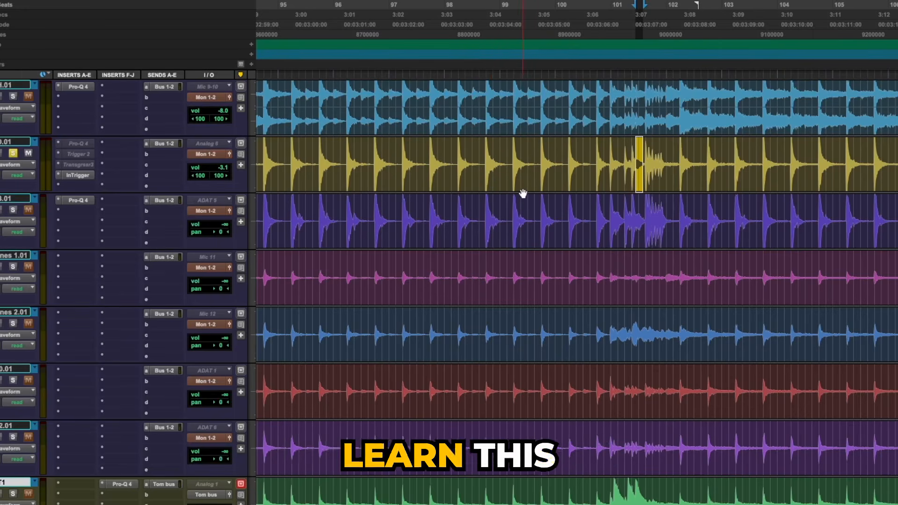
Reopen InTrigger on the SD.01 track and reposition its window over the session
left_click(77, 175)
left_click_drag(429, 18, 430, 19)
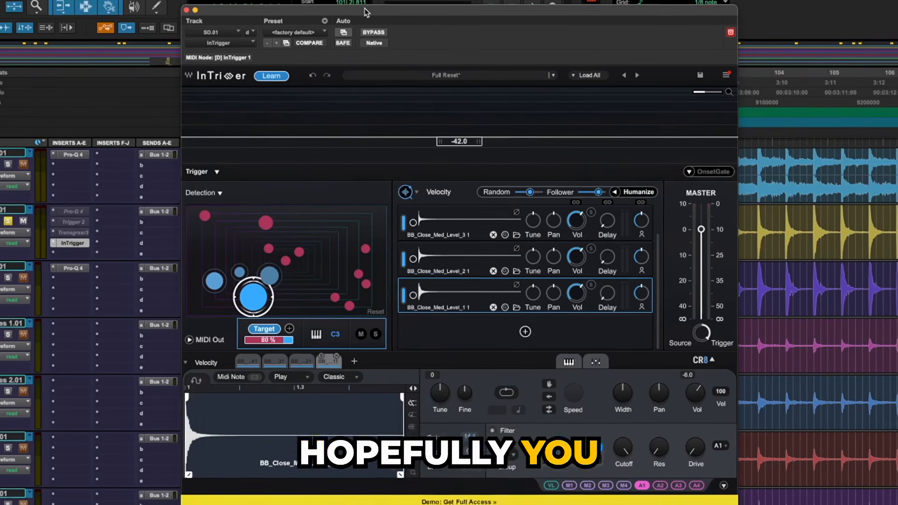
left_click_drag(366, 16, 404, 65)
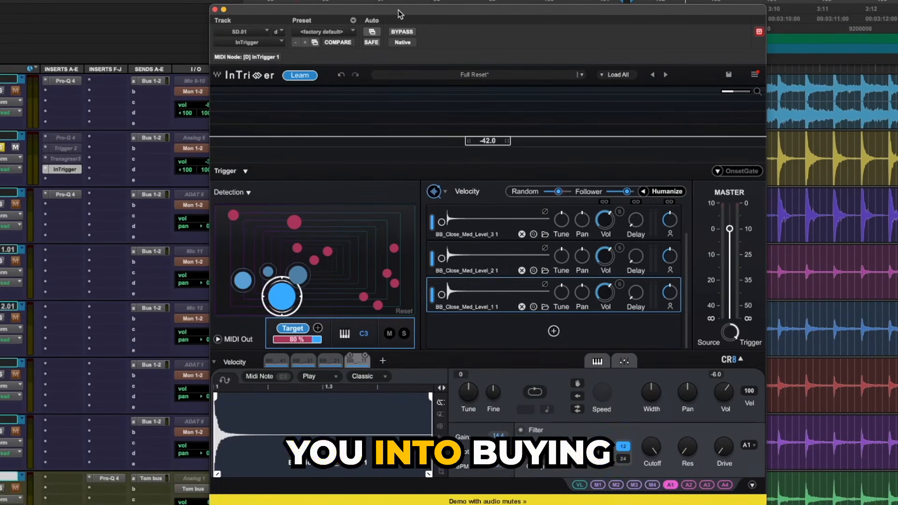